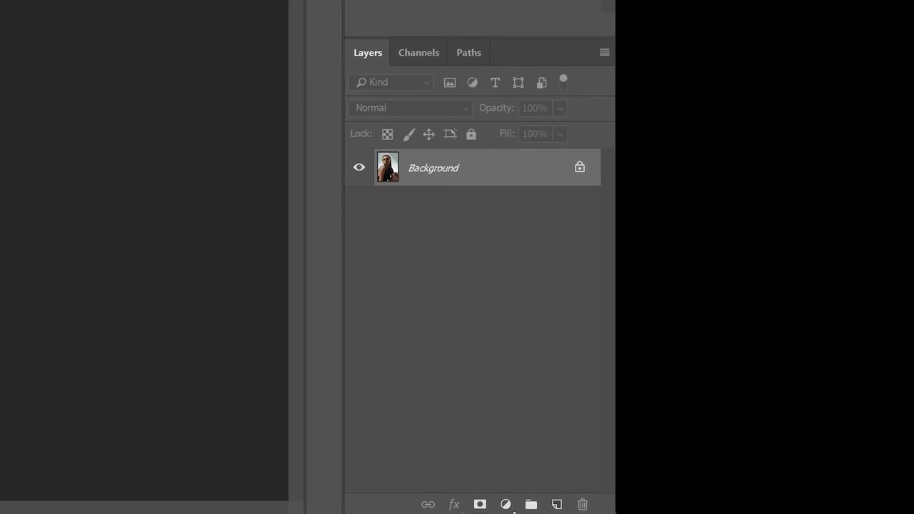
- Duplicate the Background layer and convert the copy to a smart object
{"action": "key", "text": "ctrl+j"}
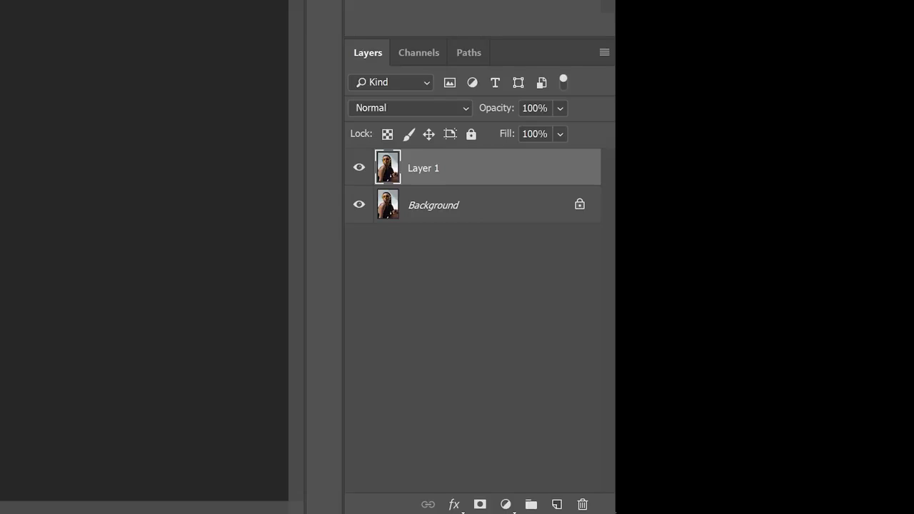
{"action": "right_click", "coordinate": [459, 174]}
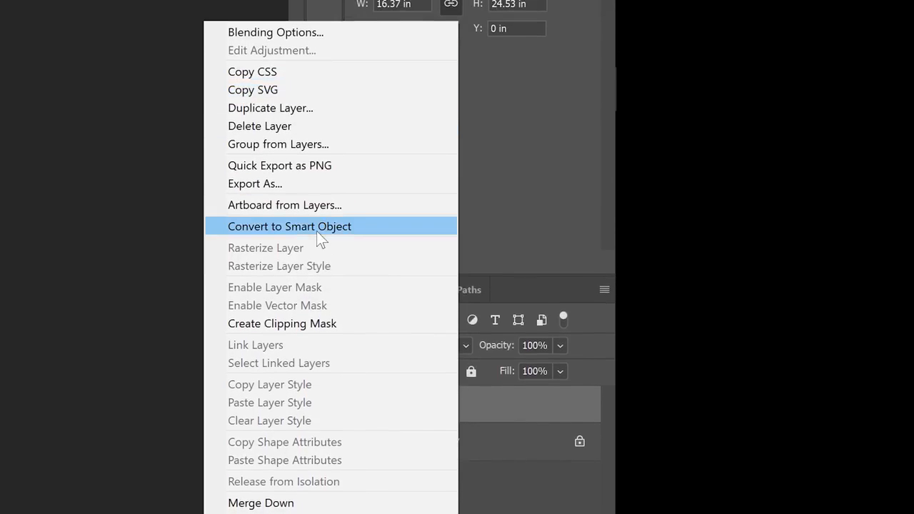
{"action": "left_click", "coordinate": [317, 231]}
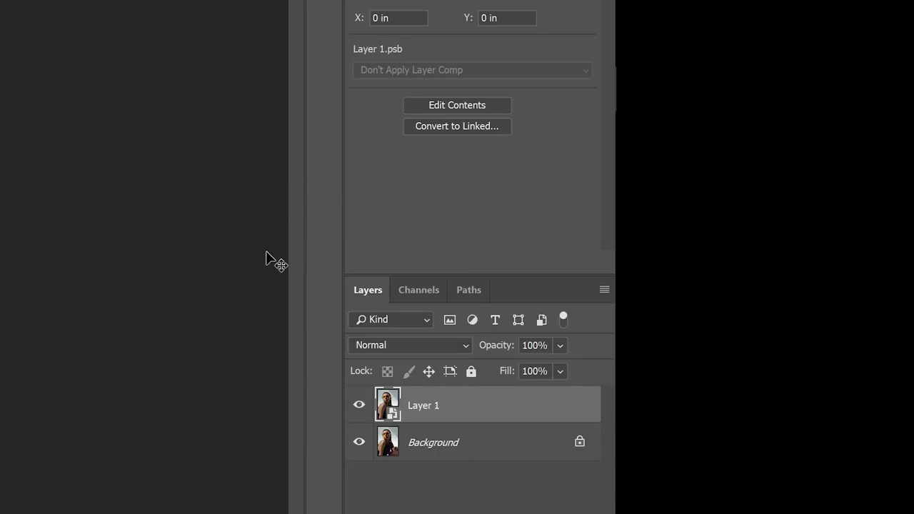
- Turn off the R channel in Layer 1's advanced blending options and toggle the layer's visibility
{"action": "right_click", "coordinate": [451, 403]}
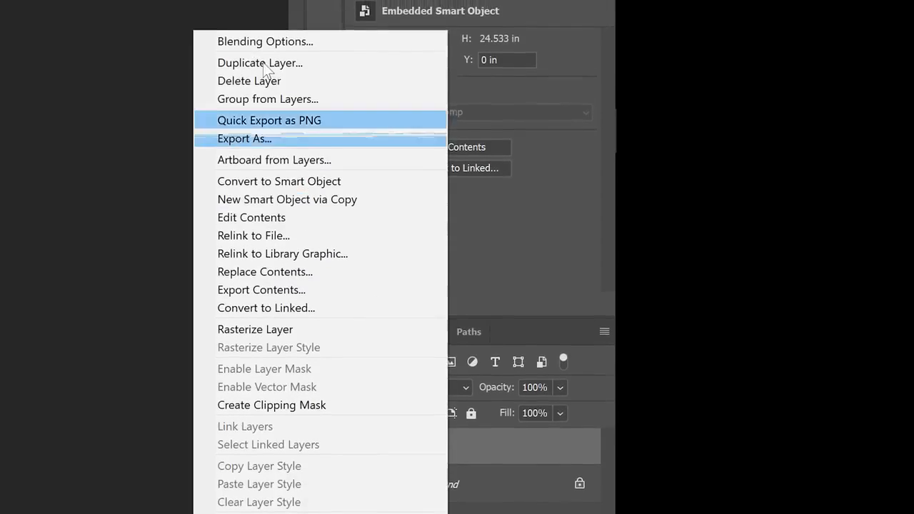
{"action": "left_click", "coordinate": [268, 42]}
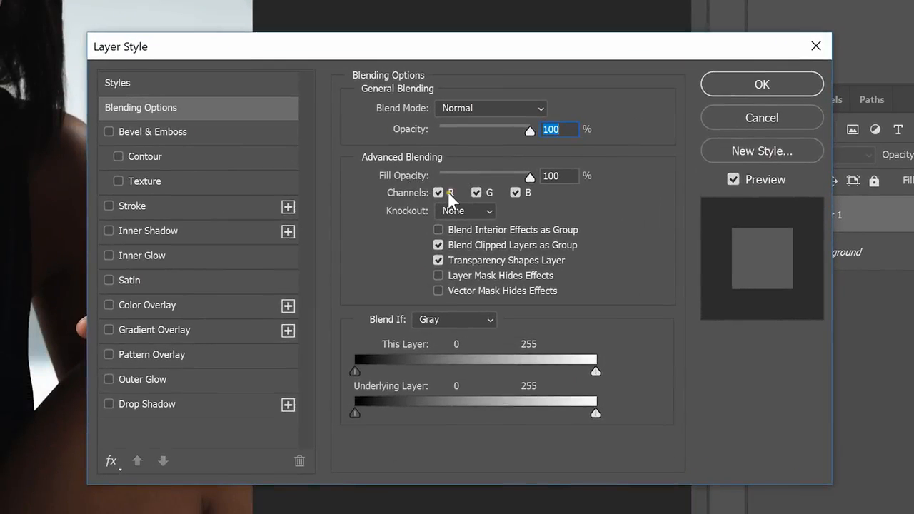
{"action": "left_click", "coordinate": [449, 196]}
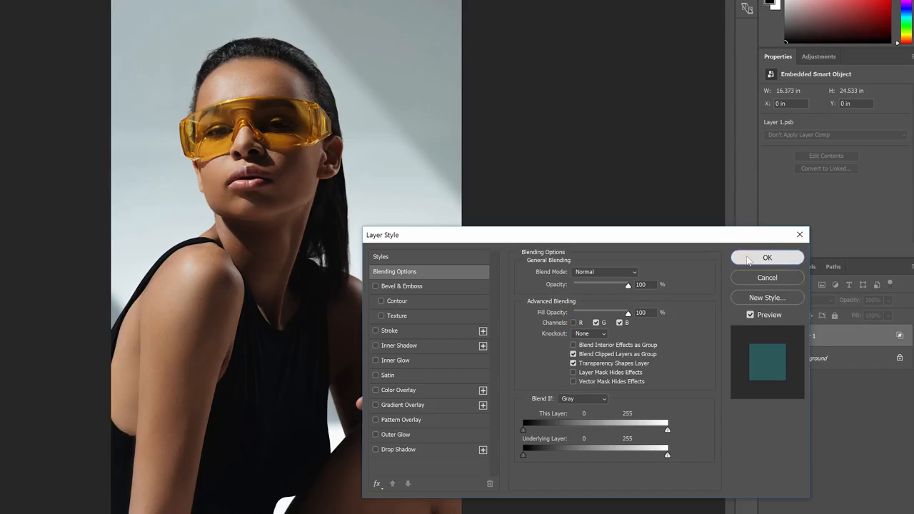
{"action": "left_click", "coordinate": [746, 256]}
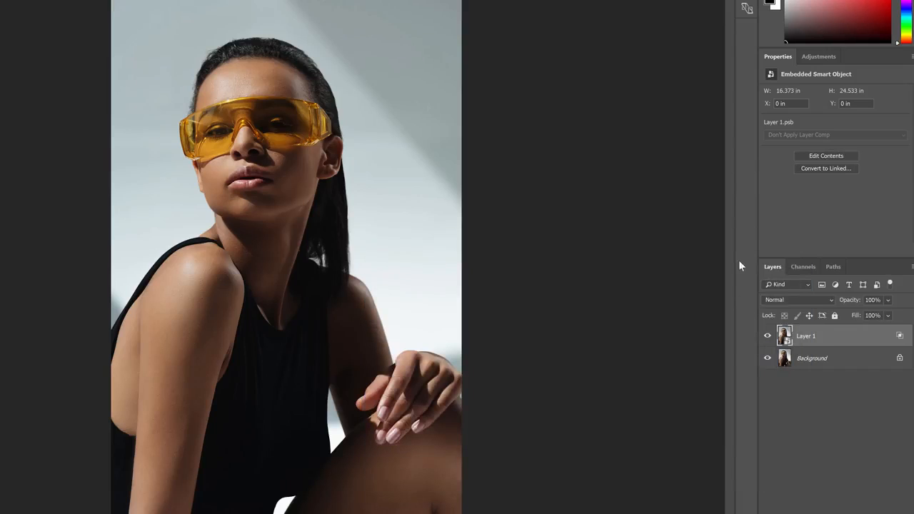
{"action": "left_click", "coordinate": [770, 336]}
- Try shifting Layer 1 horizontally to X 2.18 in and view the individual colour channels before restoring the RGB composite
{"action": "left_click_drag", "start_coordinate": [199, 152], "coordinate": [251, 151]}
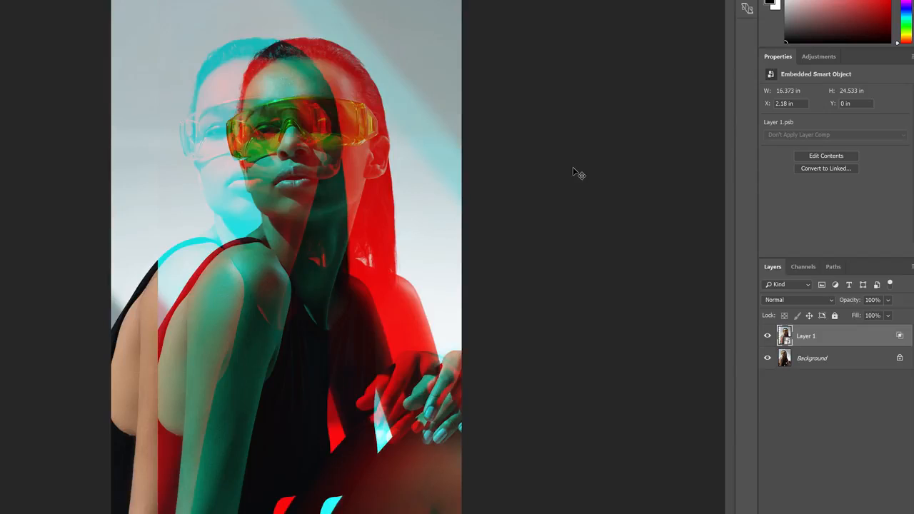
{"action": "left_click", "coordinate": [802, 266]}
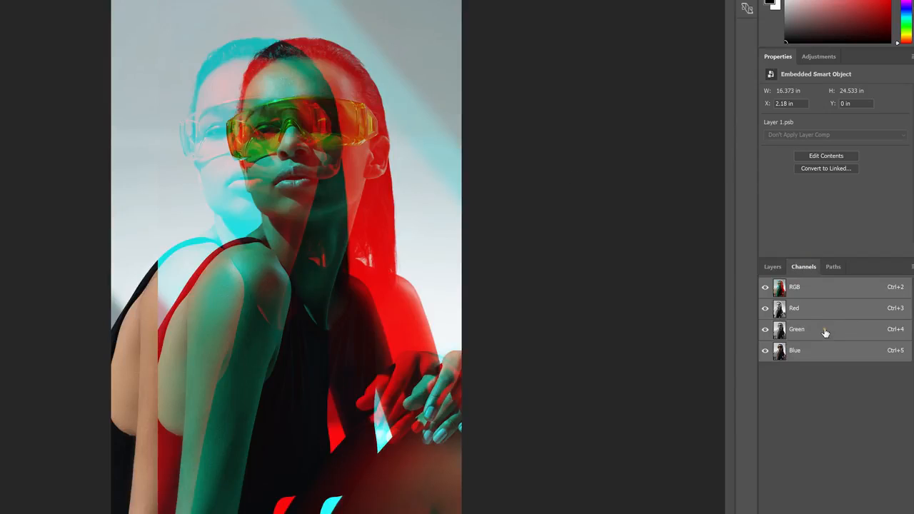
{"action": "left_click", "coordinate": [824, 332]}
{"action": "left_click", "coordinate": [821, 351]}
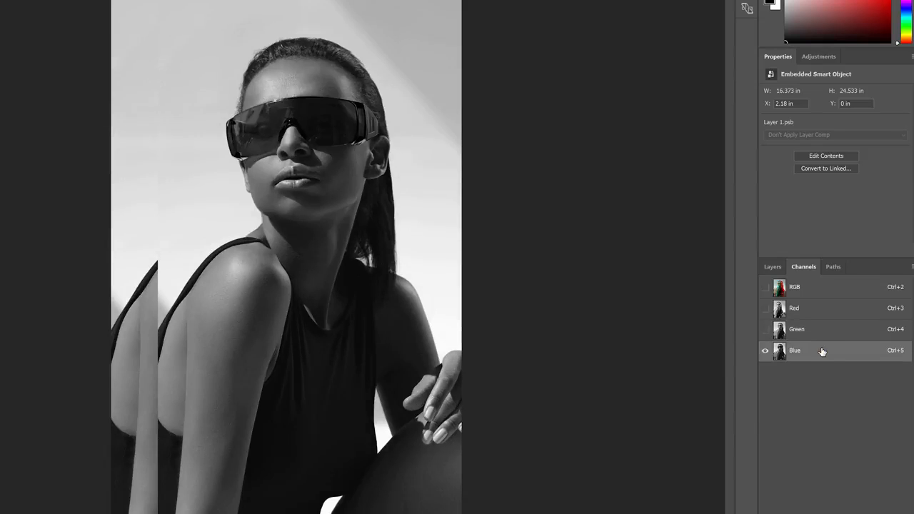
{"action": "left_click", "coordinate": [822, 314]}
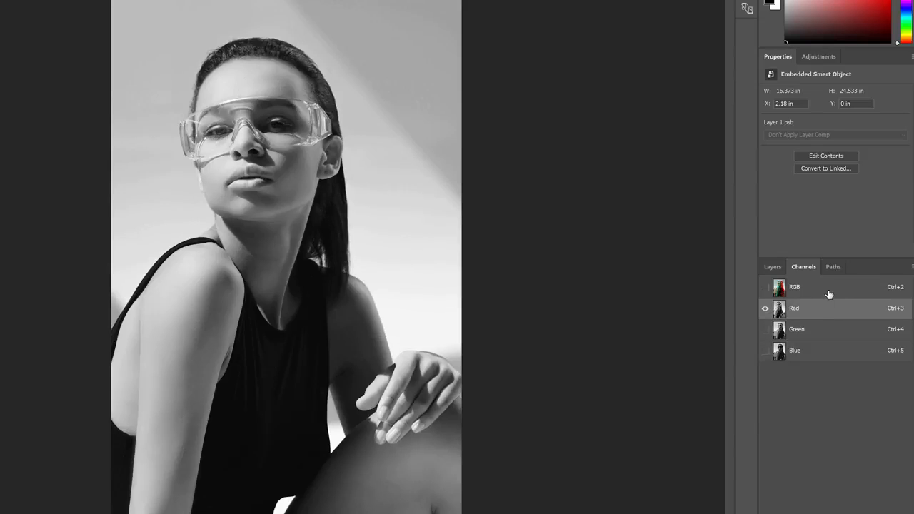
{"action": "left_click", "coordinate": [828, 294]}
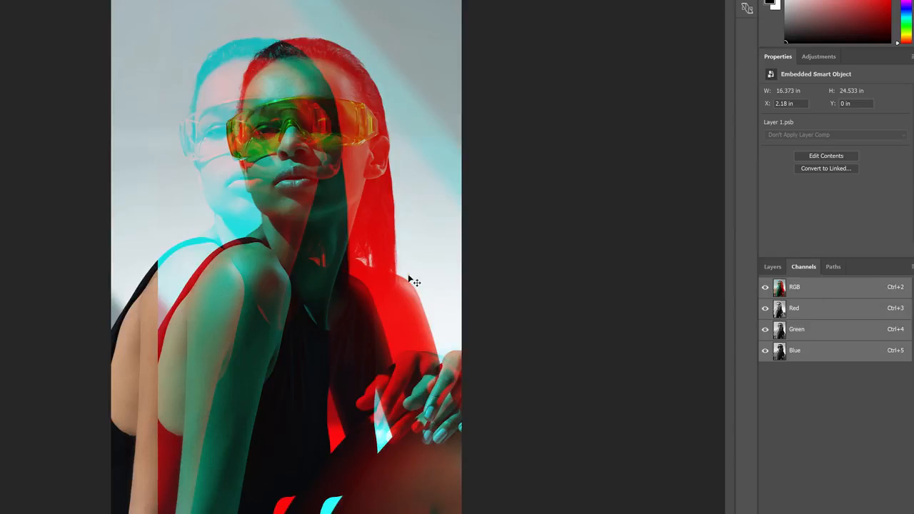
- Try reducing Layer 1's horizontal offset to X 0.61 in and compare the Red, Green and Blue channels
{"action": "left_click_drag", "start_coordinate": [407, 279], "coordinate": [356, 279]}
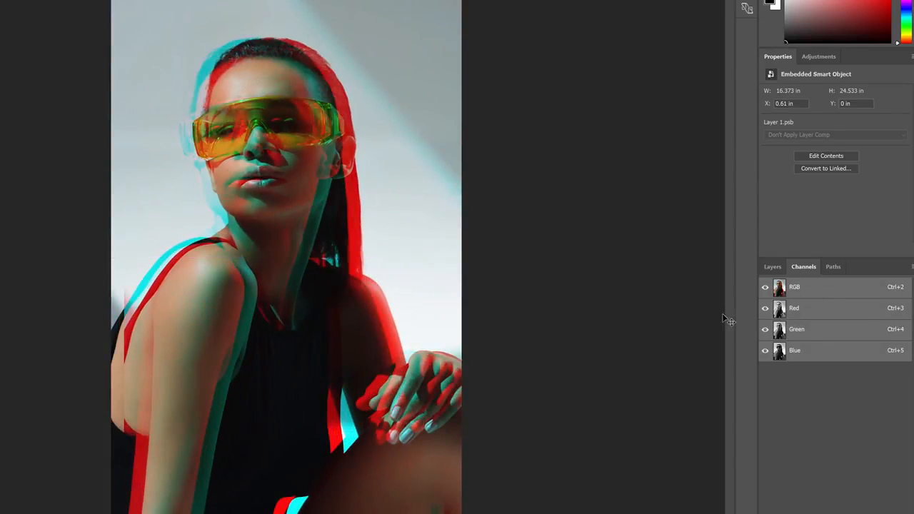
{"action": "left_click", "coordinate": [806, 315]}
{"action": "left_click", "coordinate": [809, 329]}
{"action": "left_click", "coordinate": [809, 349]}
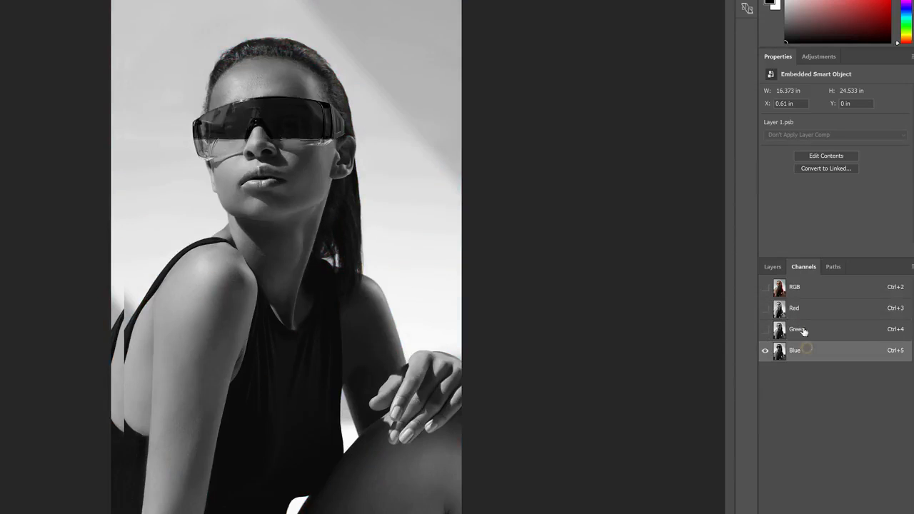
{"action": "left_click", "coordinate": [801, 294]}
{"action": "left_click", "coordinate": [772, 267]}
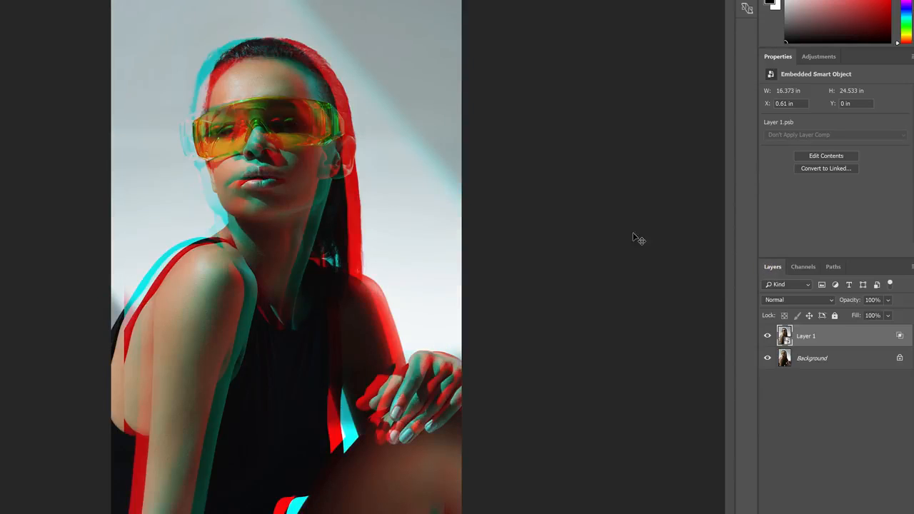
- Undo both horizontal moves of Layer 1
{"action": "key", "text": "ctrl+z"}
{"action": "key", "text": "ctrl+z"}
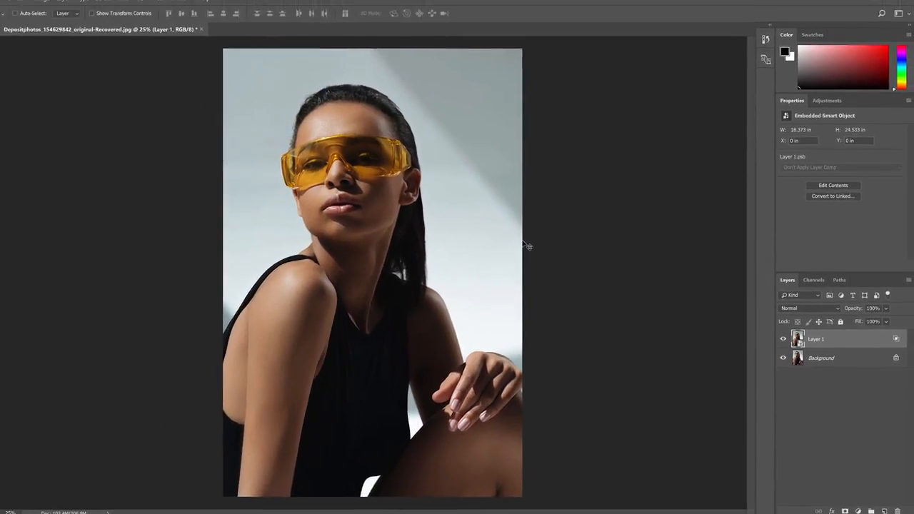
- Scale Layer 1 up proportionally from its centre to about 103.8% and toggle its visibility to compare the effect
{"action": "key", "text": "ctrl+t"}
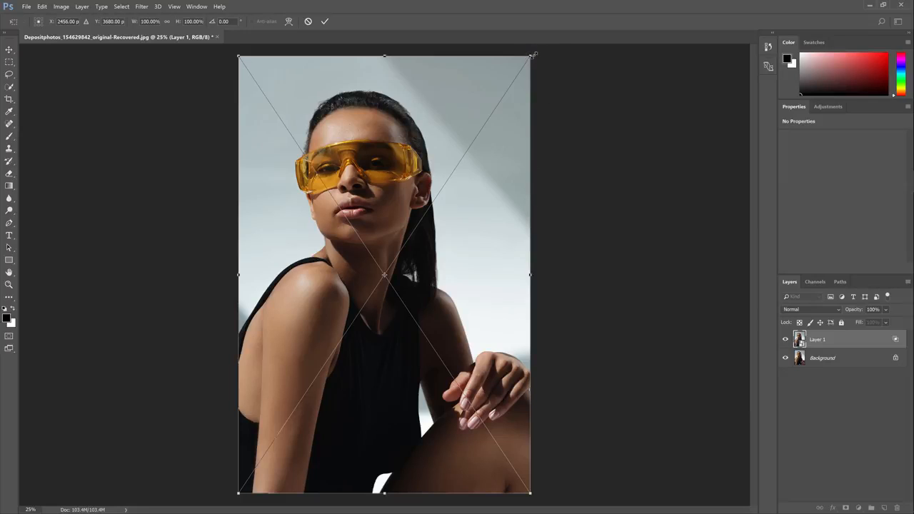
{"action": "left_click_drag", "start_coordinate": [530, 55], "coordinate": [561, 74]}
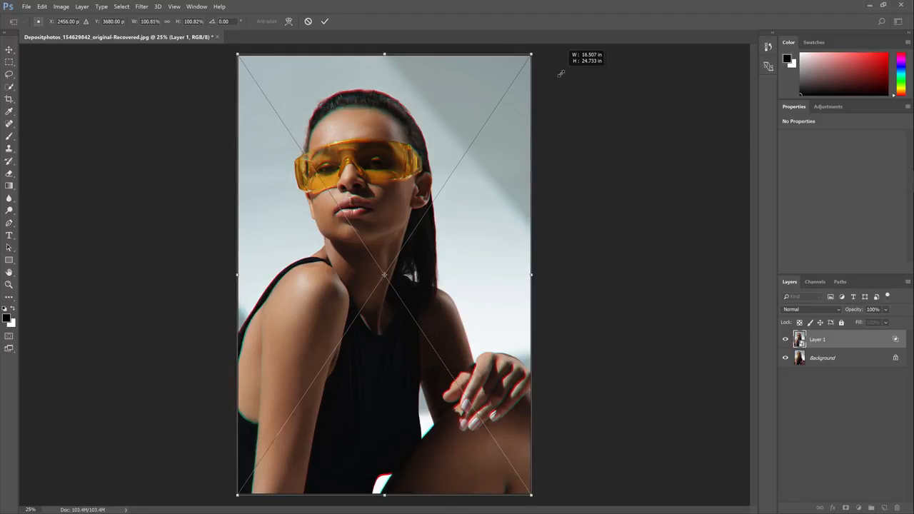
{"action": "left_click_drag", "start_coordinate": [561, 74], "coordinate": [566, 69]}
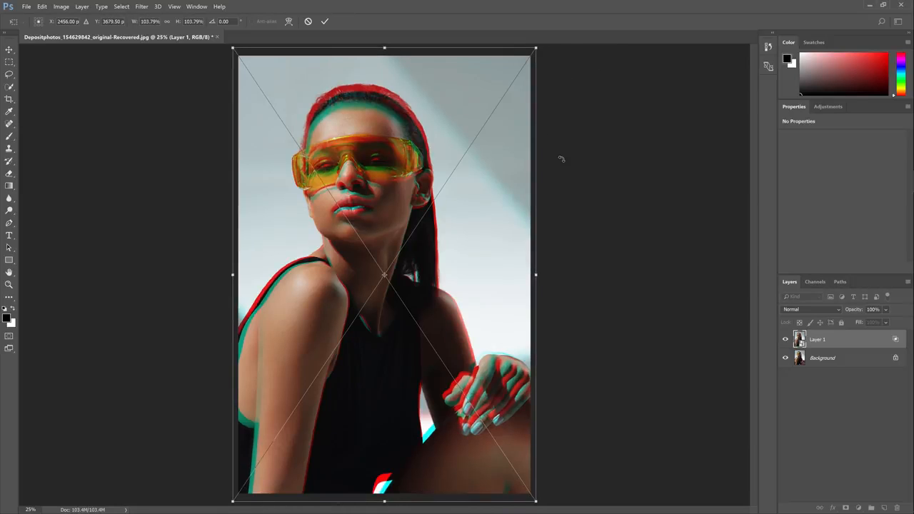
{"action": "key", "text": "Return"}
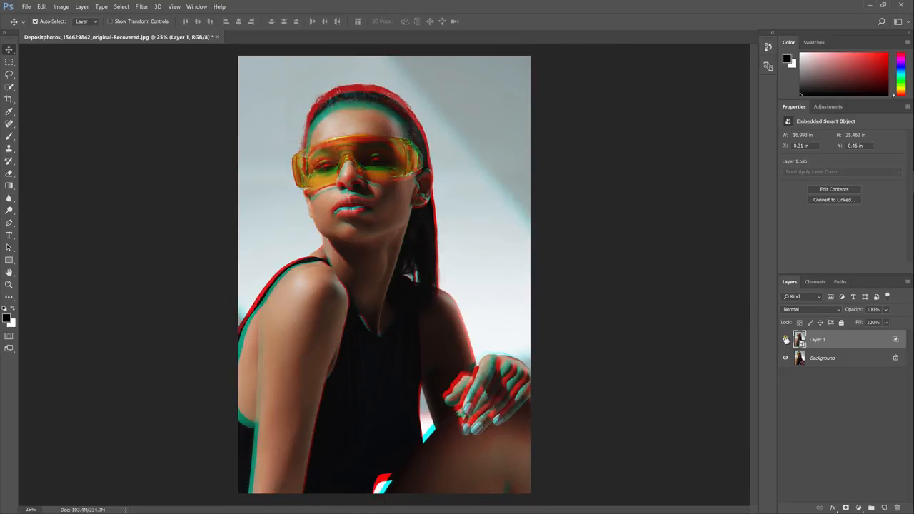
{"action": "left_click", "coordinate": [785, 340]}
{"action": "left_click", "coordinate": [786, 340]}
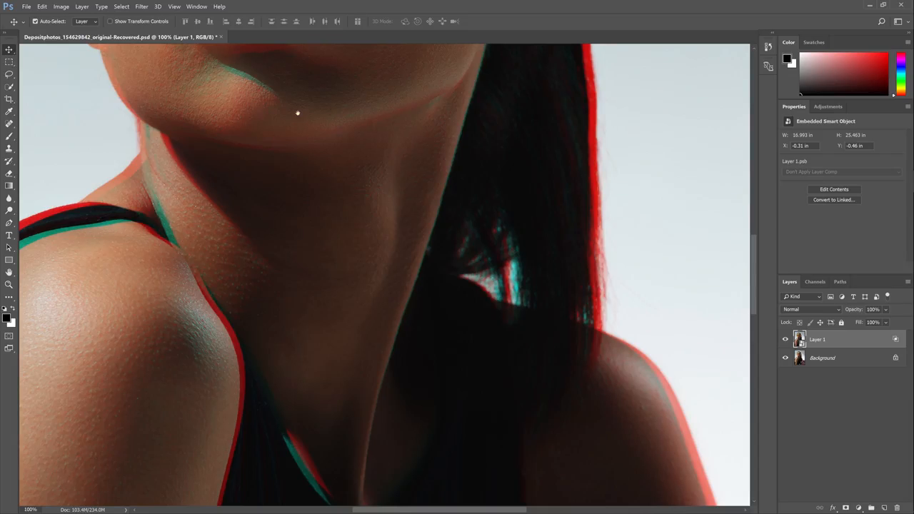
- Apply a Gaussian Blur smart filter with a 3.0-pixel radius to Layer 1, comparing the image with and without the preview
{"action": "left_click_drag", "start_coordinate": [298, 112], "coordinate": [536, 289]}
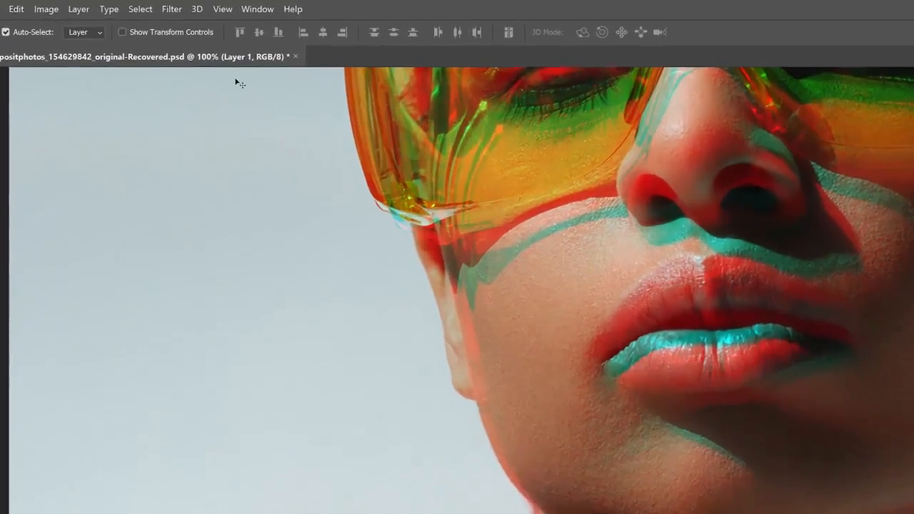
{"action": "left_click", "coordinate": [142, 6]}
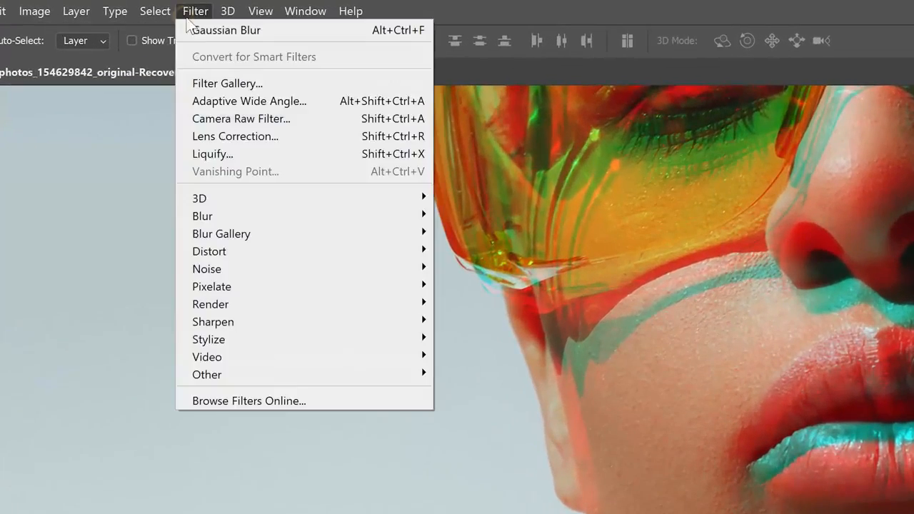
{"action": "mouse_move", "coordinate": [179, 109]}
{"action": "left_click", "coordinate": [485, 286]}
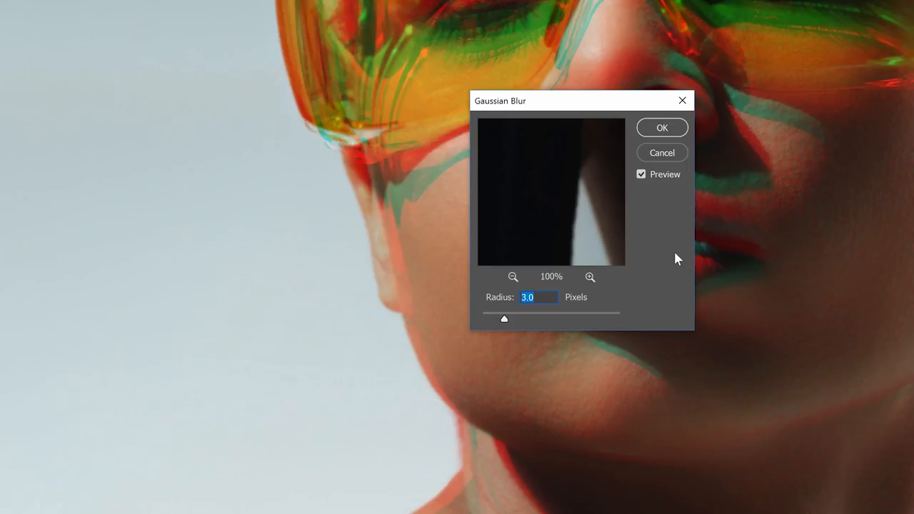
{"action": "left_click", "coordinate": [641, 175]}
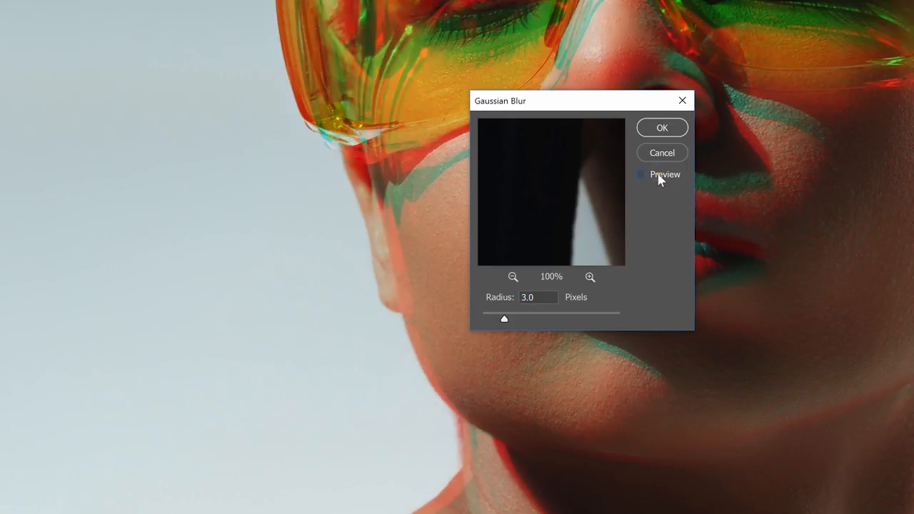
{"action": "left_click", "coordinate": [659, 177]}
{"action": "left_click", "coordinate": [659, 177]}
{"action": "left_click", "coordinate": [659, 177]}
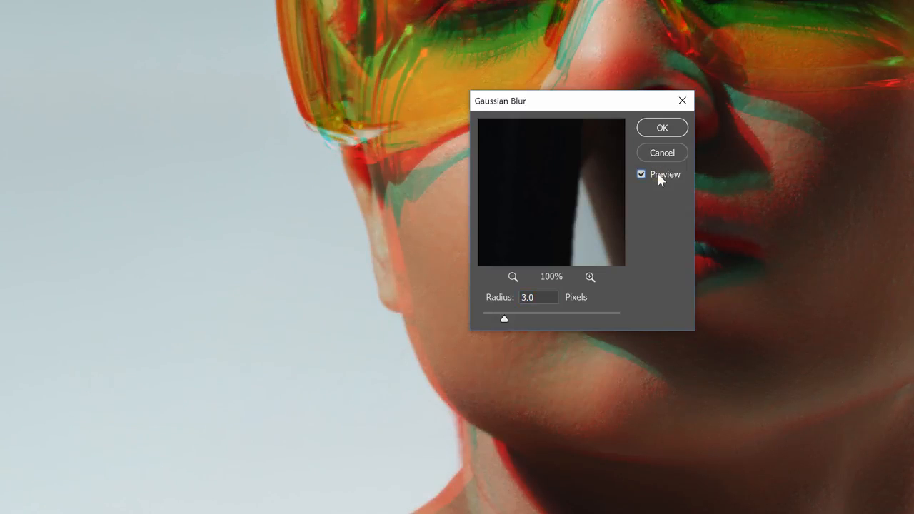
{"action": "left_click", "coordinate": [656, 129]}
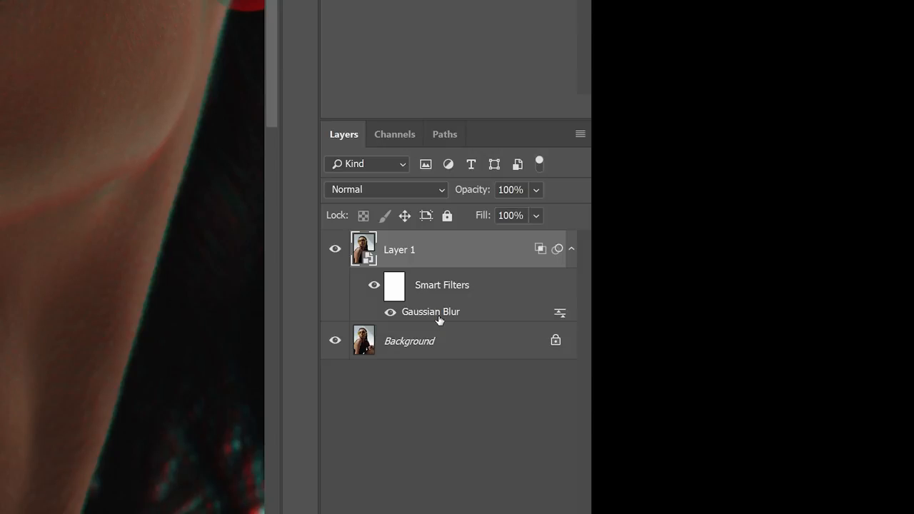
- Try a 6-pixel radius for Layer 1's Gaussian Blur smart filter and cancel the change
{"action": "double_click", "coordinate": [437, 316]}
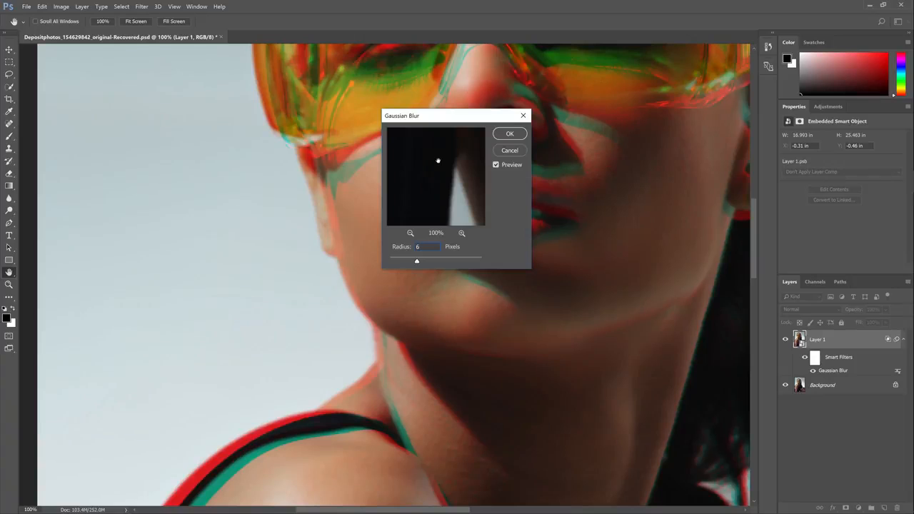
{"action": "left_click", "coordinate": [518, 151]}
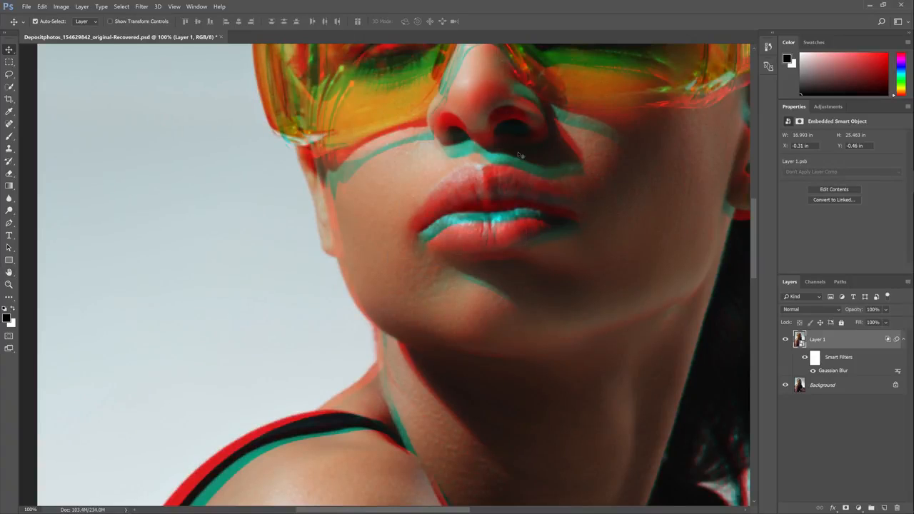
- Enlarge Layer 1 slightly from its centre with Free Transform to about 17.14 × 25.67 in
{"action": "key", "text": "ctrl+0"}
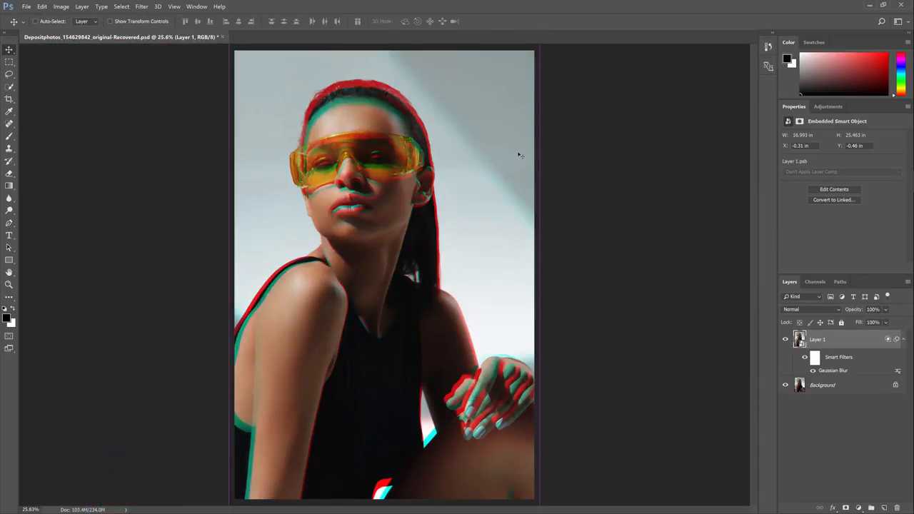
{"action": "key", "text": "ctrl+minus"}
{"action": "key", "text": "ctrl+minus"}
{"action": "key", "text": "ctrl+t"}
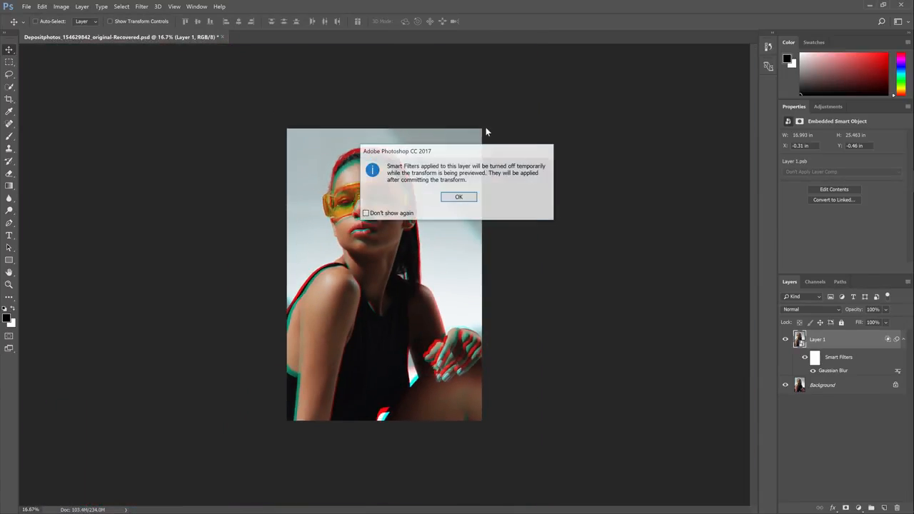
{"action": "key", "text": "Return"}
{"action": "mouse_move", "coordinate": [481, 129]}
{"action": "left_mouse_down"}
{"action": "mouse_move", "coordinate": [452, 157]}
{"action": "mouse_move", "coordinate": [384, 274]}
{"action": "mouse_move", "coordinate": [472, 144]}
{"action": "mouse_move", "coordinate": [498, 126]}
{"action": "left_mouse_up"}
{"action": "key", "text": "Return"}
{"action": "key", "text": "ctrl+t"}
{"action": "key", "text": "Return"}
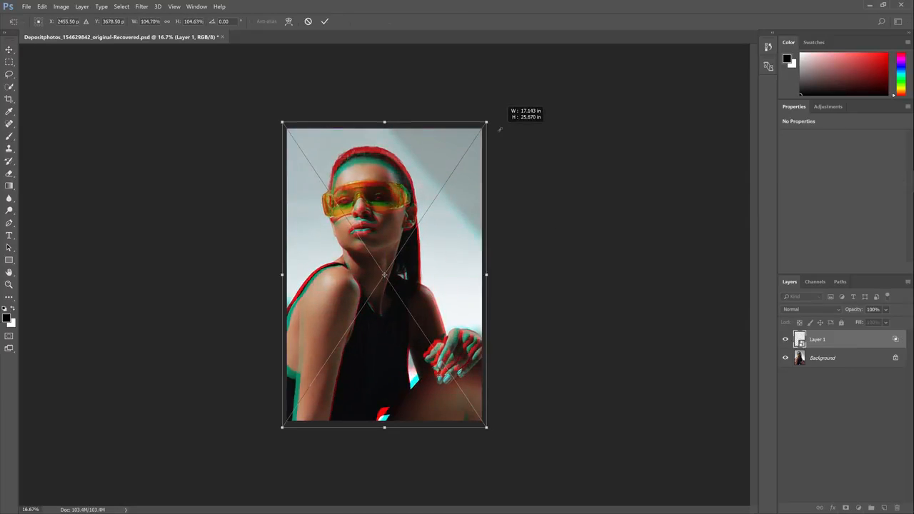
{"action": "key", "text": "Return"}
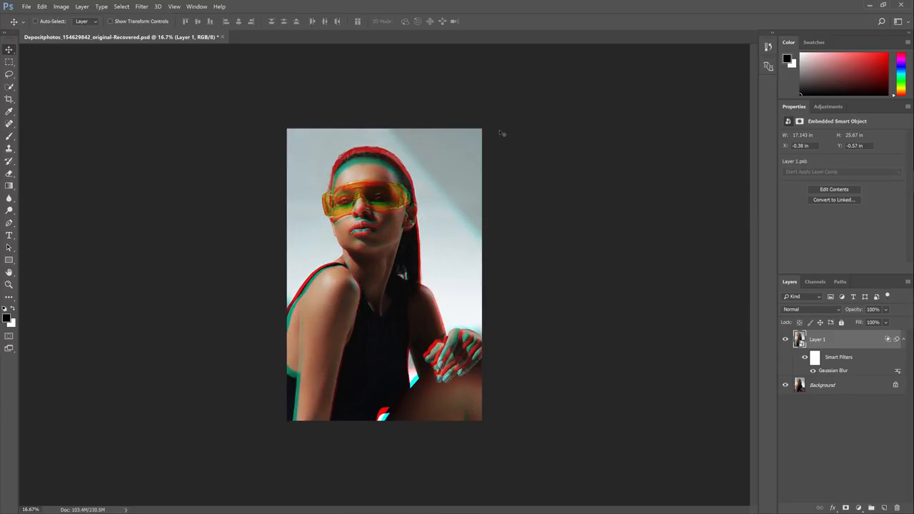
- Add a white layer mask to Layer 1
{"action": "key", "text": "ctrl+0"}
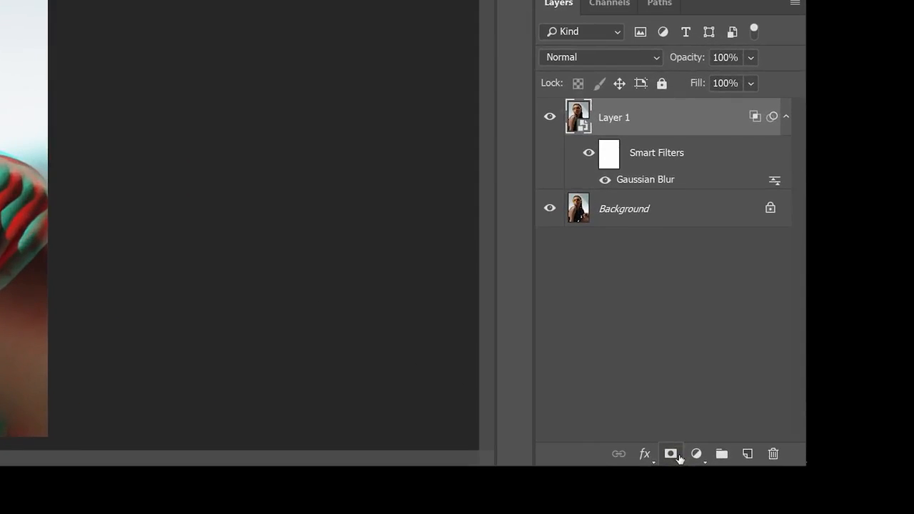
{"action": "left_click", "coordinate": [677, 456]}
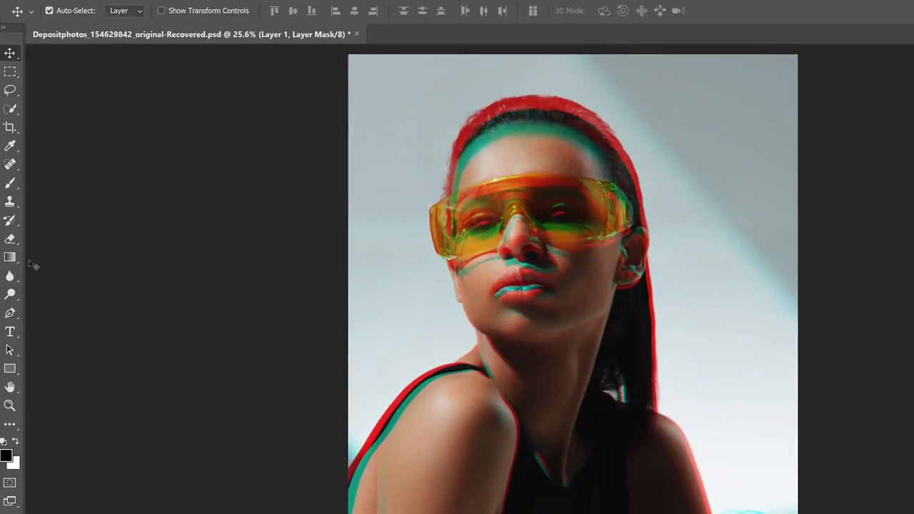
- Draw a black-to-white radial gradient on Layer 1's mask, from the nose outward to beyond the shoulder
{"action": "left_click", "coordinate": [10, 257]}
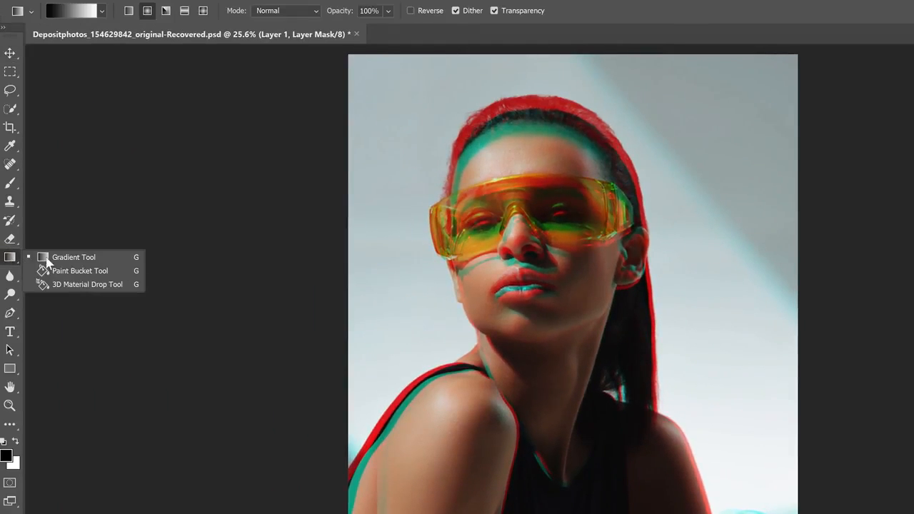
{"action": "left_click", "coordinate": [78, 257]}
{"action": "left_click", "coordinate": [101, 11]}
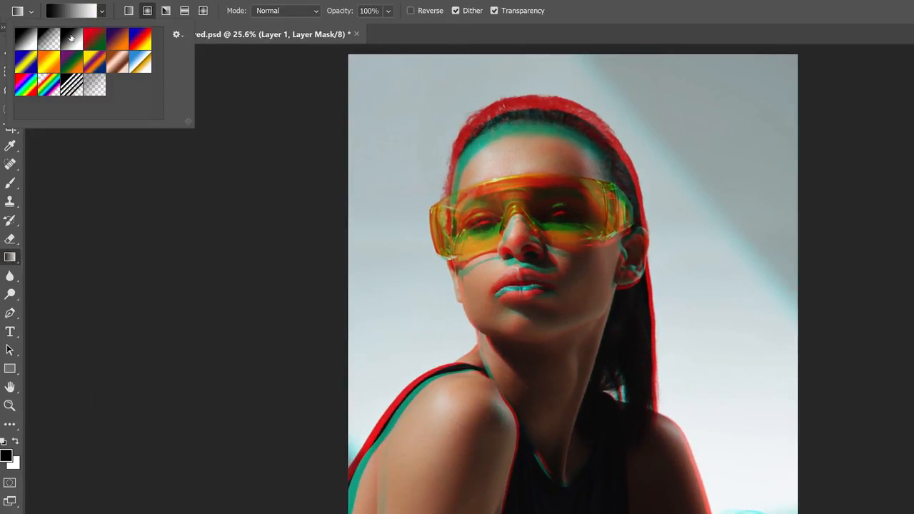
{"action": "left_click", "coordinate": [69, 43]}
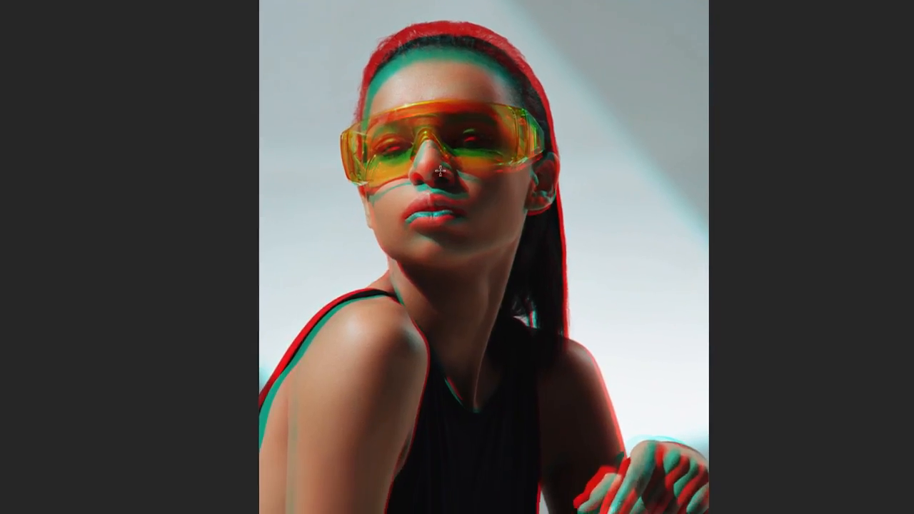
{"action": "left_click_drag", "start_coordinate": [432, 166], "coordinate": [626, 342]}
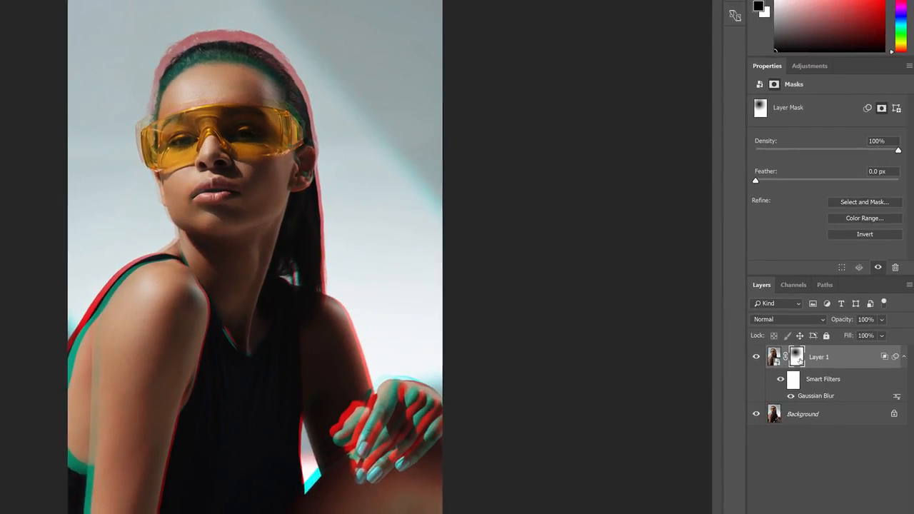
- View Layer 1's mask on its own, and compare the portrait with the mask disabled and enabled
{"action": "left_click", "coordinate": [797, 358], "text": "alt"}
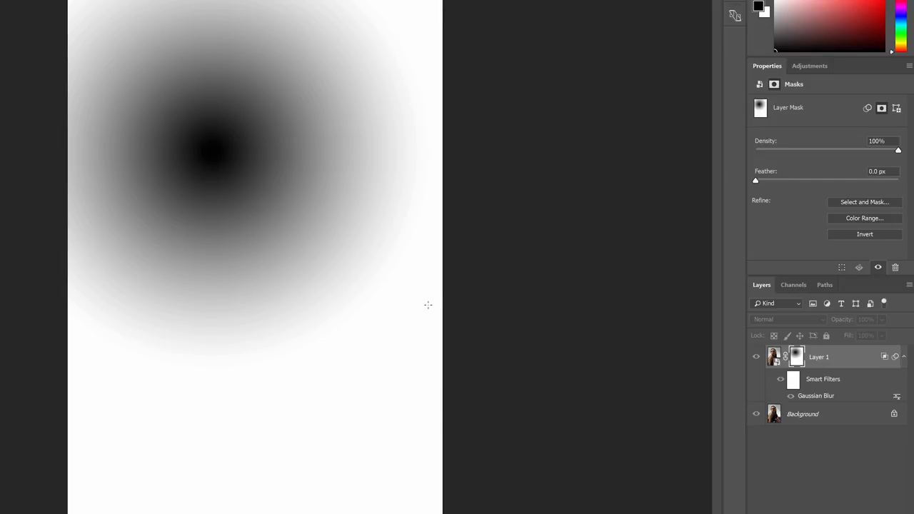
{"action": "left_click", "coordinate": [795, 363], "text": "alt"}
{"action": "left_click", "coordinate": [795, 360], "text": "shift"}
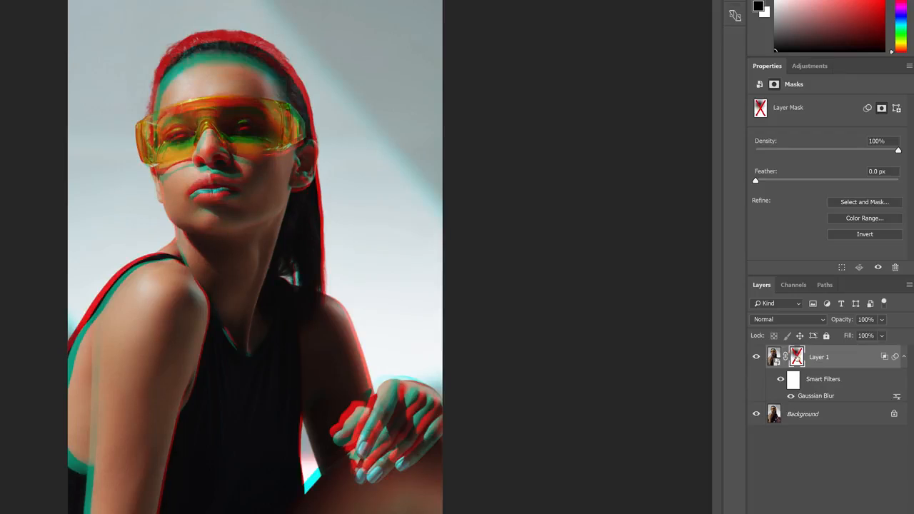
{"action": "left_click", "coordinate": [796, 357], "text": "shift"}
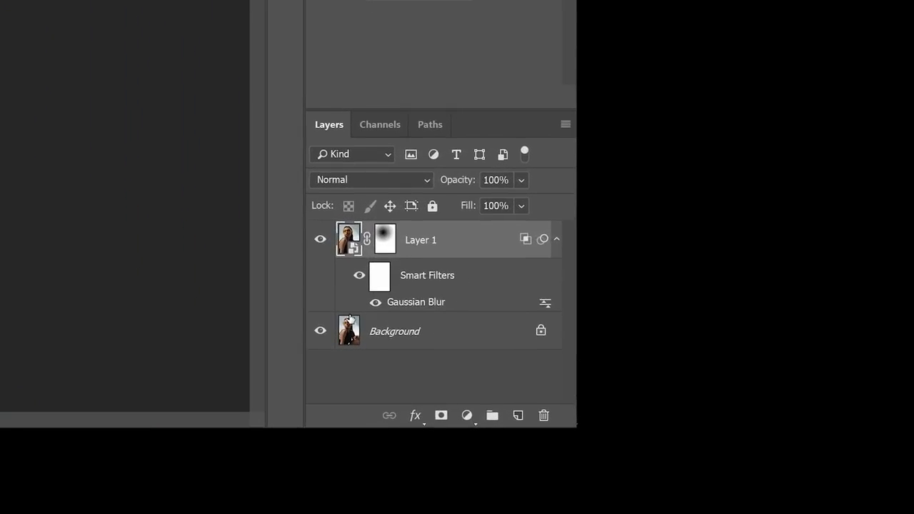
- Convert the Background layer to a smart object
{"action": "left_click", "coordinate": [830, 471]}
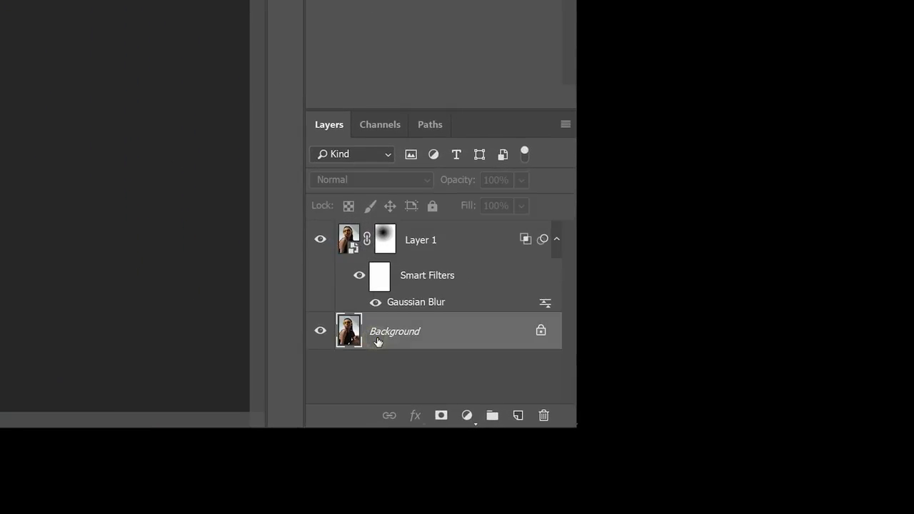
{"action": "right_click", "coordinate": [412, 343]}
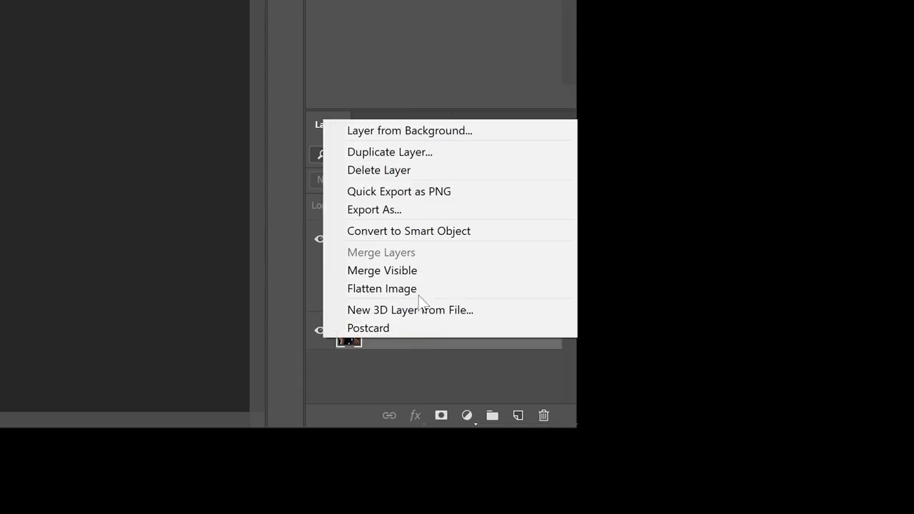
{"action": "left_click", "coordinate": [430, 231]}
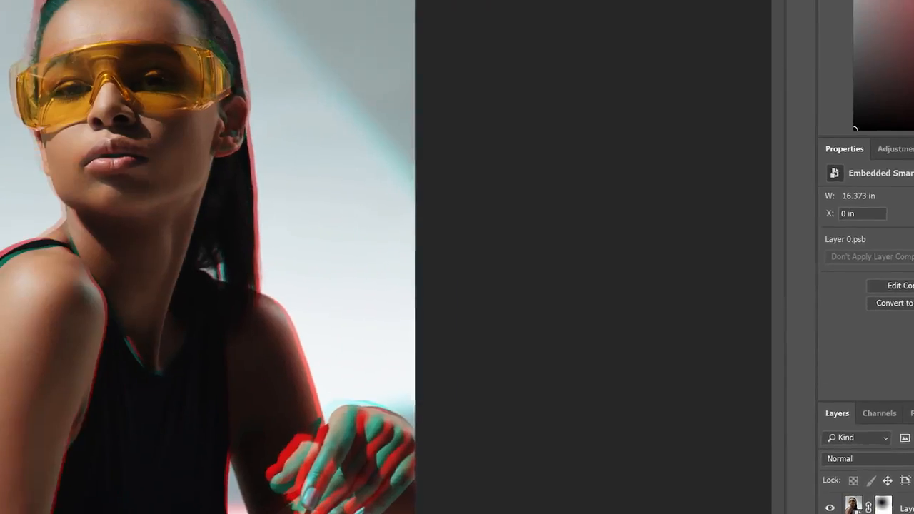
- Apply a Radial Blur to Layer 0 with the Zoom method, Draft quality, amount 30 and the blur centre placed over the face
{"action": "left_click", "coordinate": [90, 7]}
{"action": "mouse_move", "coordinate": [127, 160]}
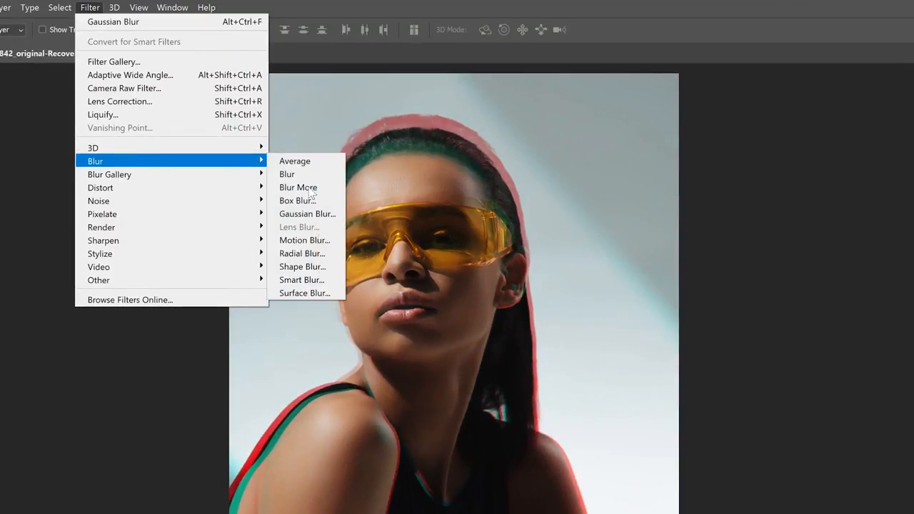
{"action": "left_click", "coordinate": [317, 257]}
{"action": "left_click", "coordinate": [603, 298]}
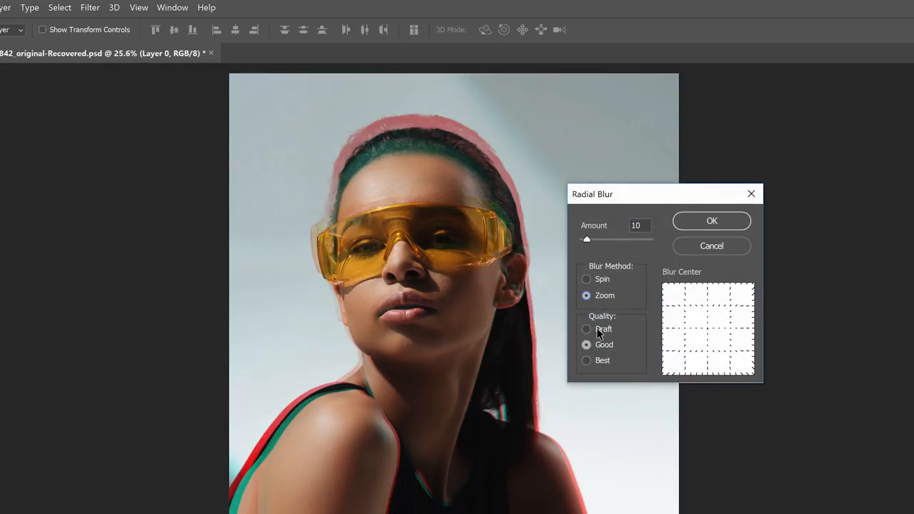
{"action": "left_click", "coordinate": [596, 328]}
{"action": "left_click_drag", "start_coordinate": [706, 329], "coordinate": [685, 311]}
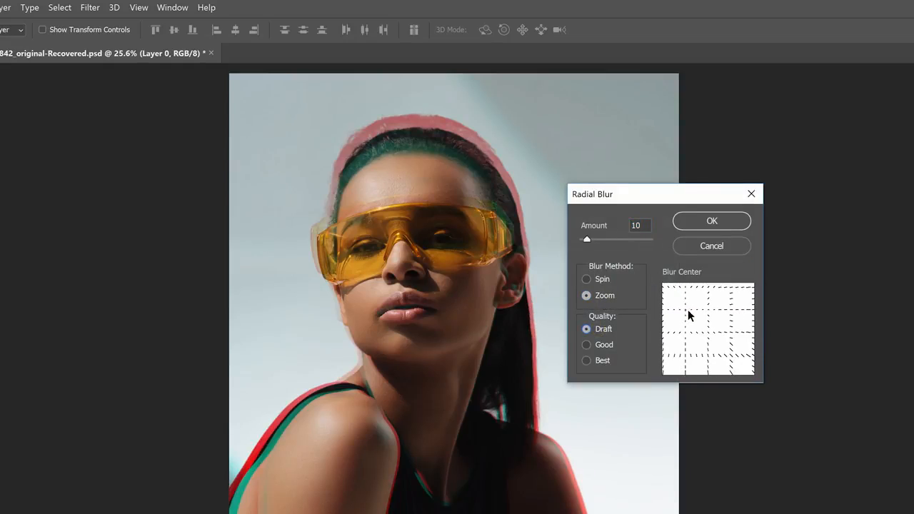
{"action": "left_click", "coordinate": [688, 309]}
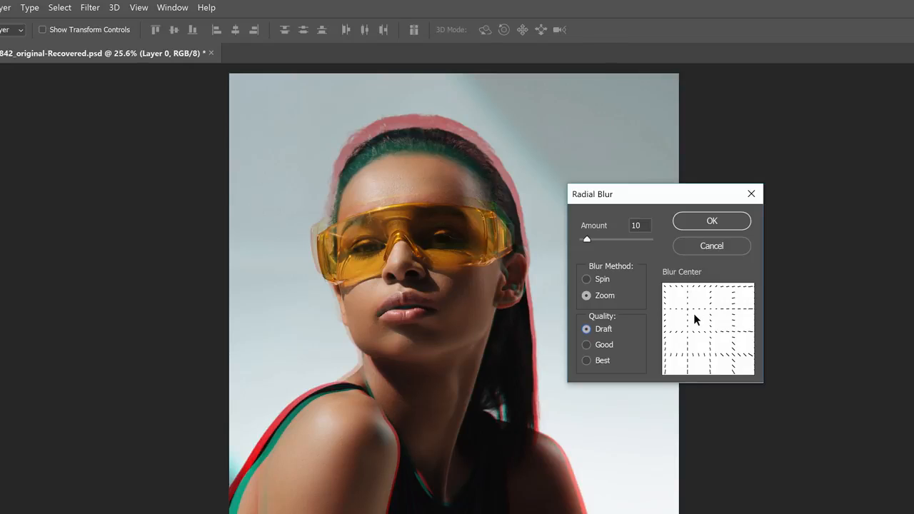
{"action": "left_click_drag", "start_coordinate": [587, 239], "coordinate": [600, 241]}
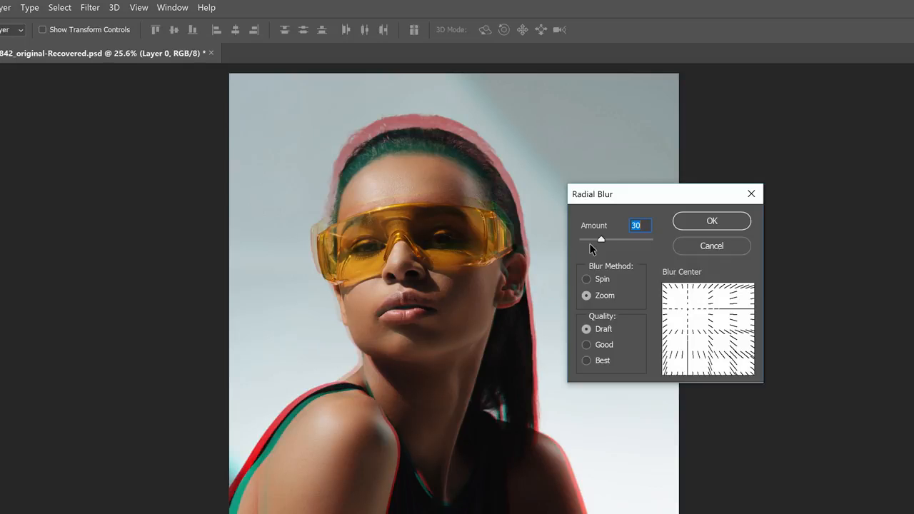
{"action": "left_click", "coordinate": [706, 221]}
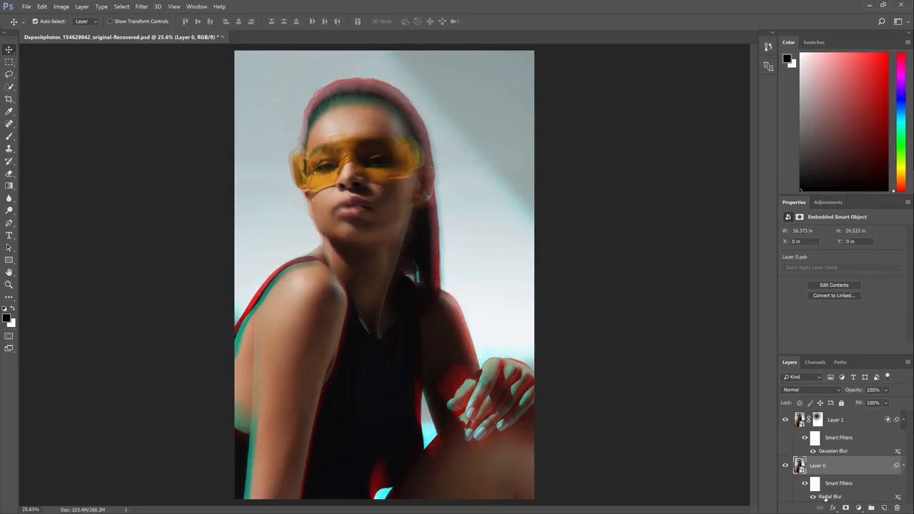
- Fine-tune the blur centre of Layer 0's Radial Blur smart filter so the zoom originates at the face
{"action": "double_click", "coordinate": [828, 496]}
{"action": "left_click", "coordinate": [542, 207]}
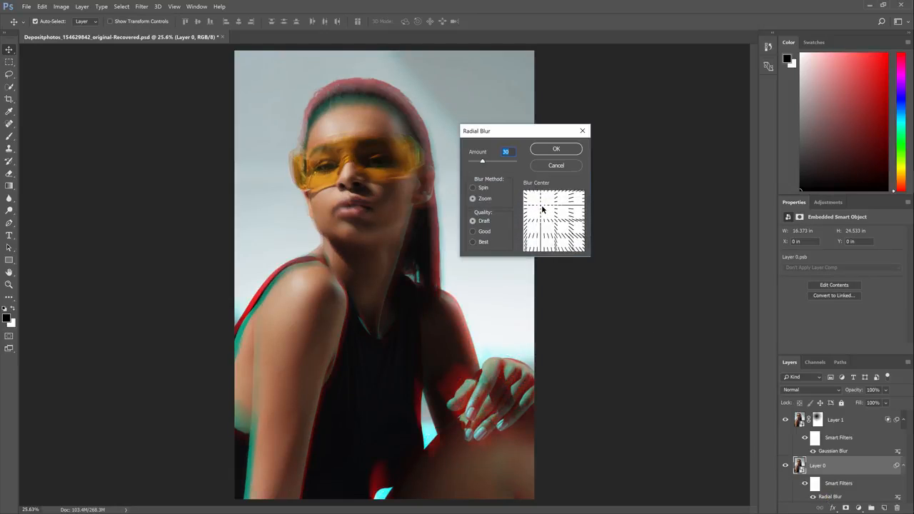
{"action": "left_click", "coordinate": [556, 149]}
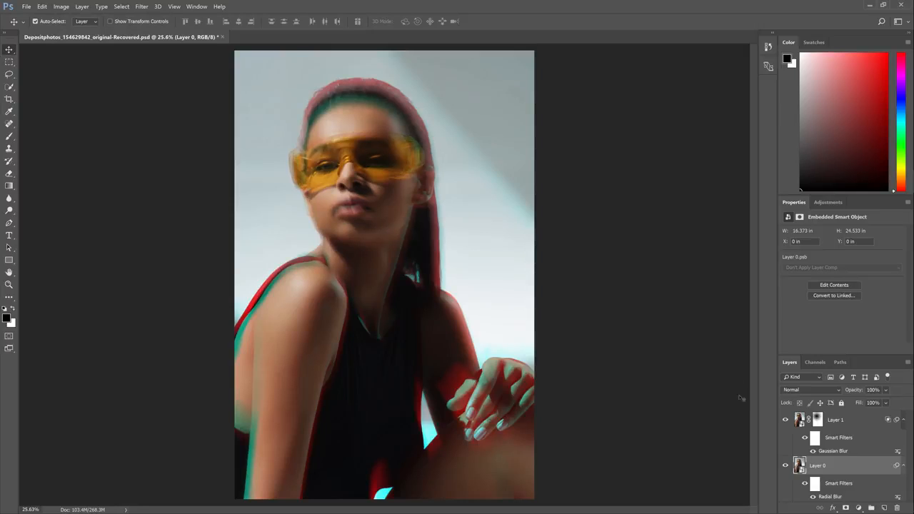
{"action": "double_click", "coordinate": [825, 497]}
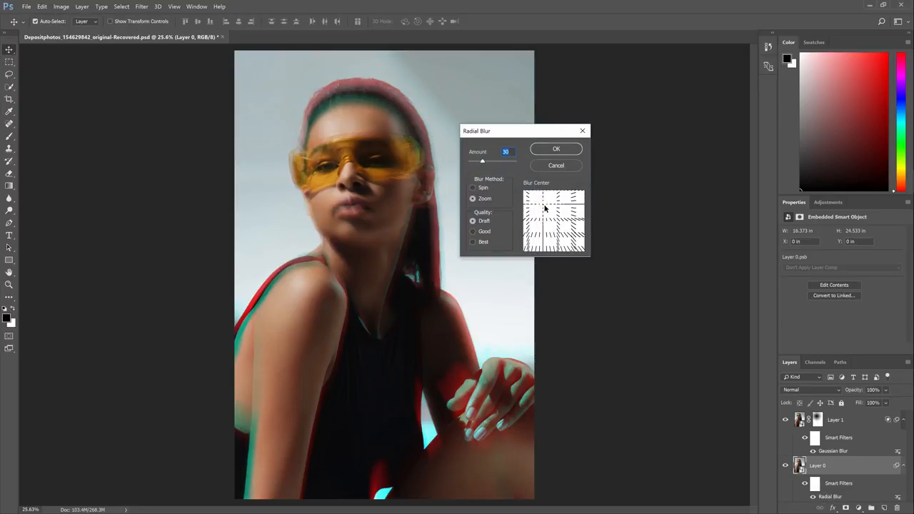
{"action": "left_click", "coordinate": [547, 149]}
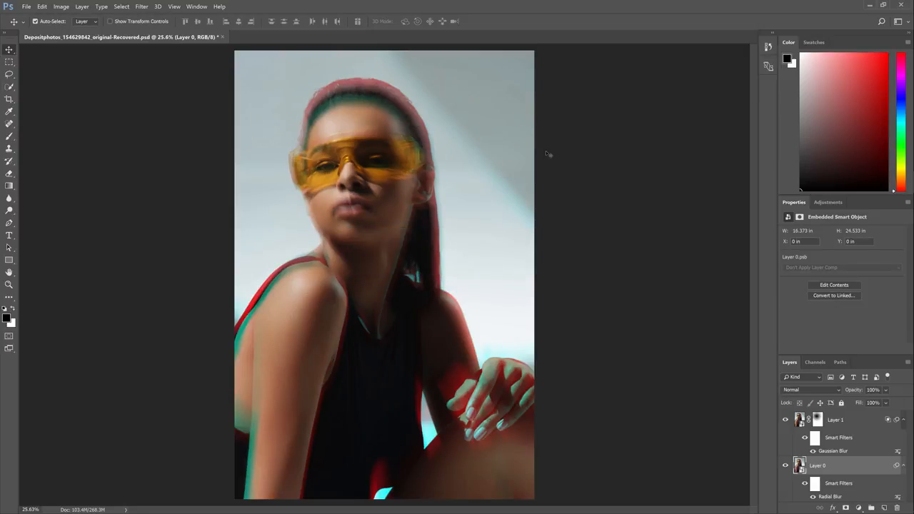
- Apply the last-used Radial Blur to Layer 1 as an additional smart filter above its Gaussian Blur
{"action": "left_click", "coordinate": [847, 420]}
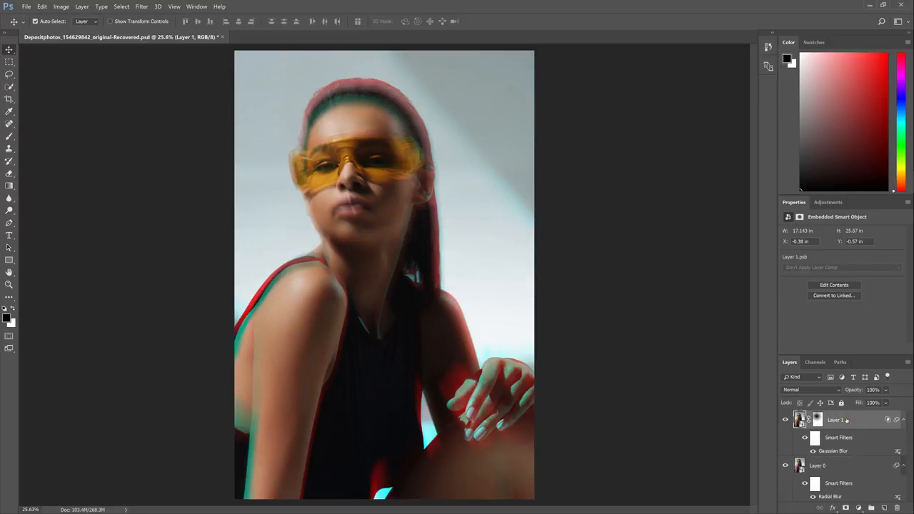
{"action": "left_click", "coordinate": [141, 7]}
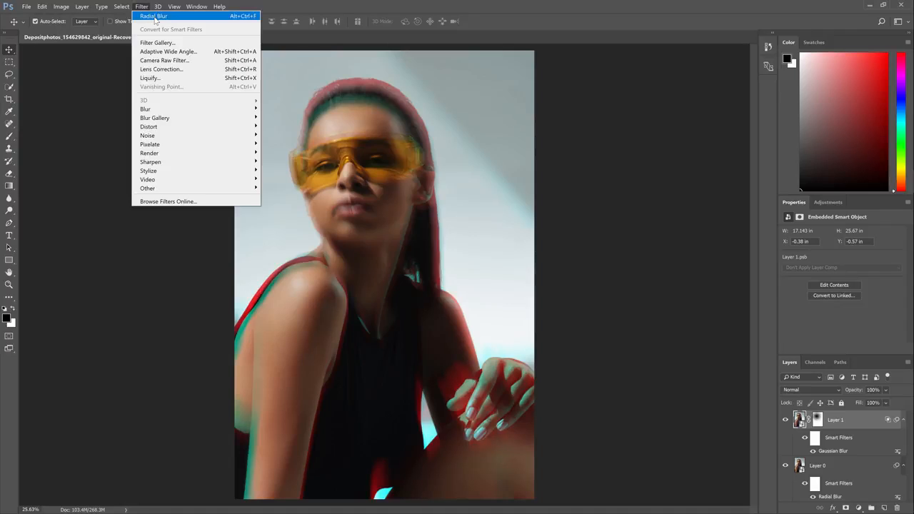
{"action": "left_click", "coordinate": [154, 16]}
{"action": "left_click", "coordinate": [556, 148]}
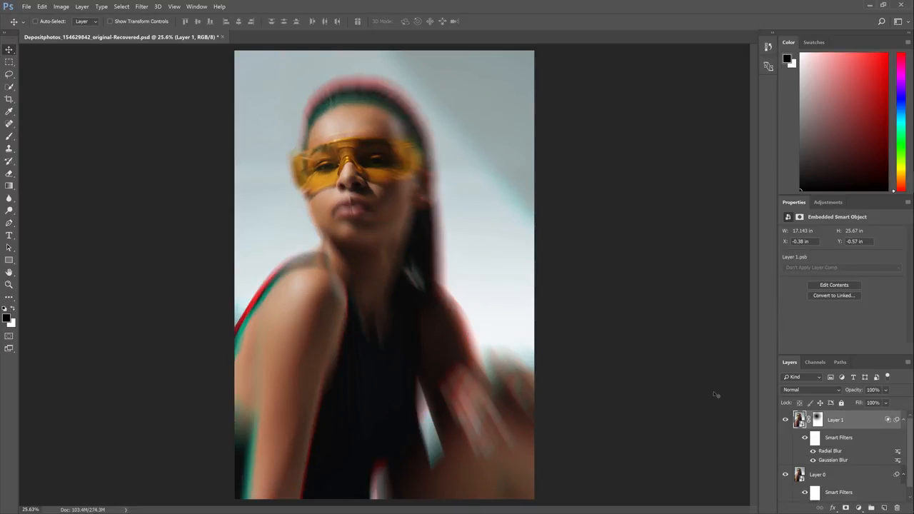
{"action": "key", "text": "ctrl"}
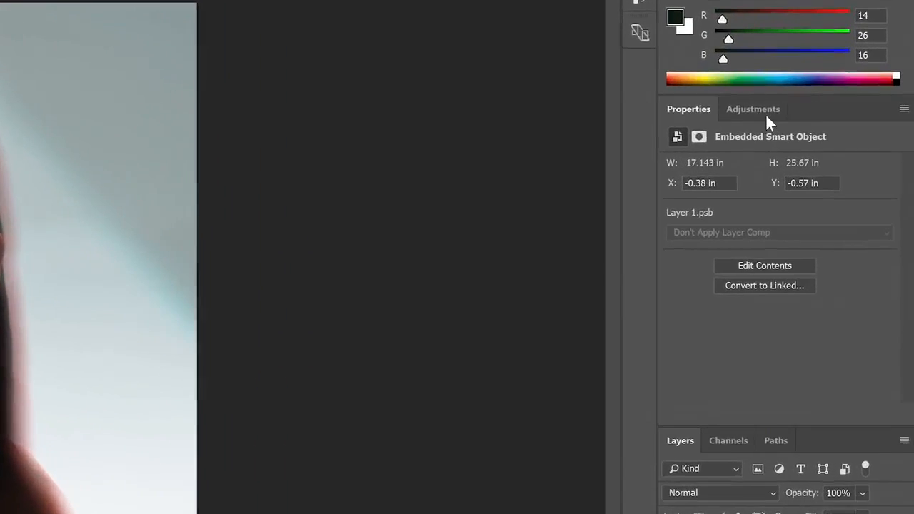
- Add a Curves adjustment layer above Layer 1, and check where the Adjustments panel can be enabled
{"action": "left_click", "coordinate": [832, 106]}
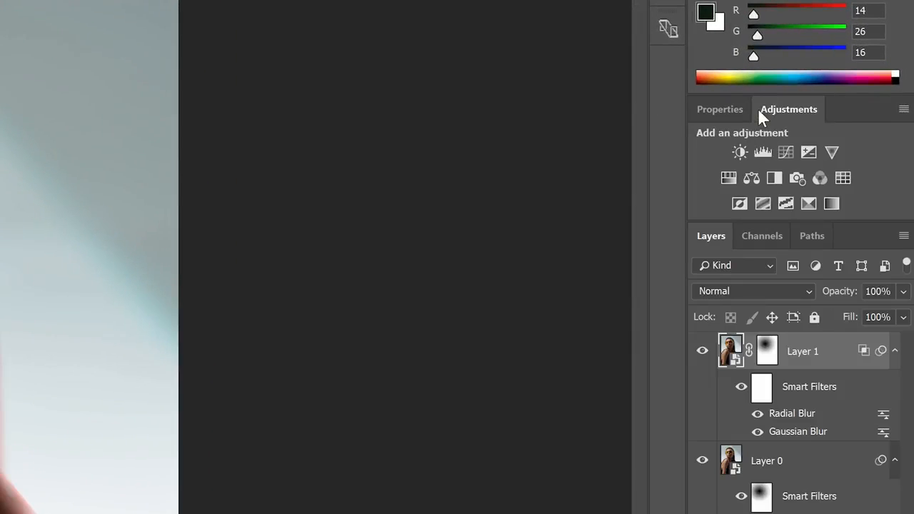
{"action": "left_click", "coordinate": [785, 152]}
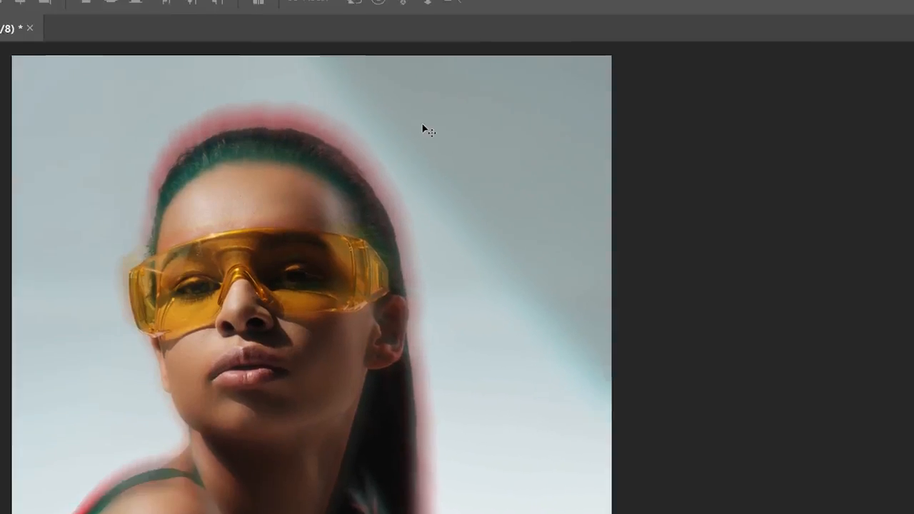
{"action": "left_click", "coordinate": [269, 10]}
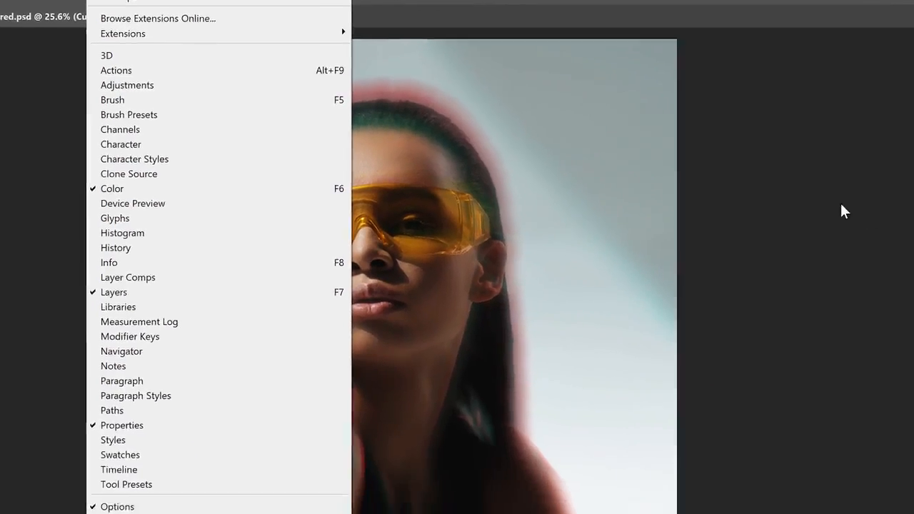
{"action": "left_click", "coordinate": [840, 210]}
{"action": "left_click", "coordinate": [765, 369]}
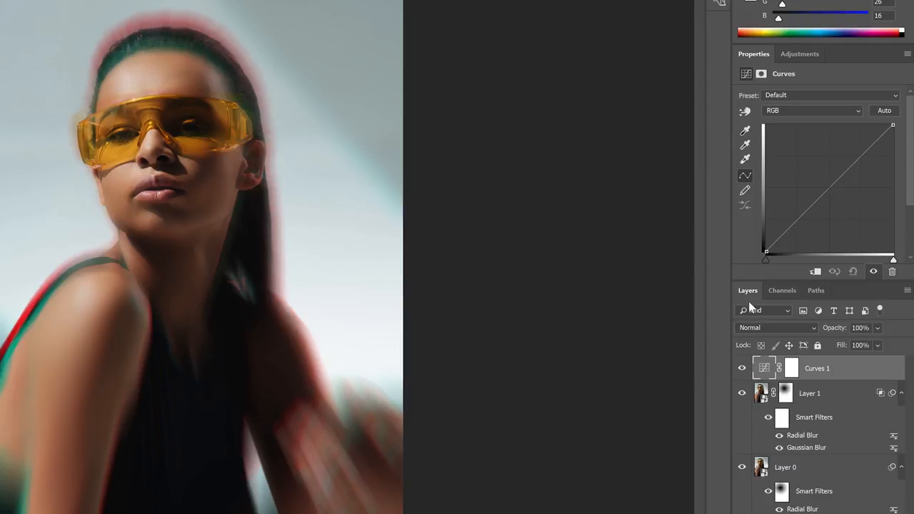
- Shape the RGB curve with a lowered white point, raised midtones and darker shadows, and compare the image with and without Curves 1
{"action": "left_click_drag", "start_coordinate": [895, 126], "coordinate": [892, 148]}
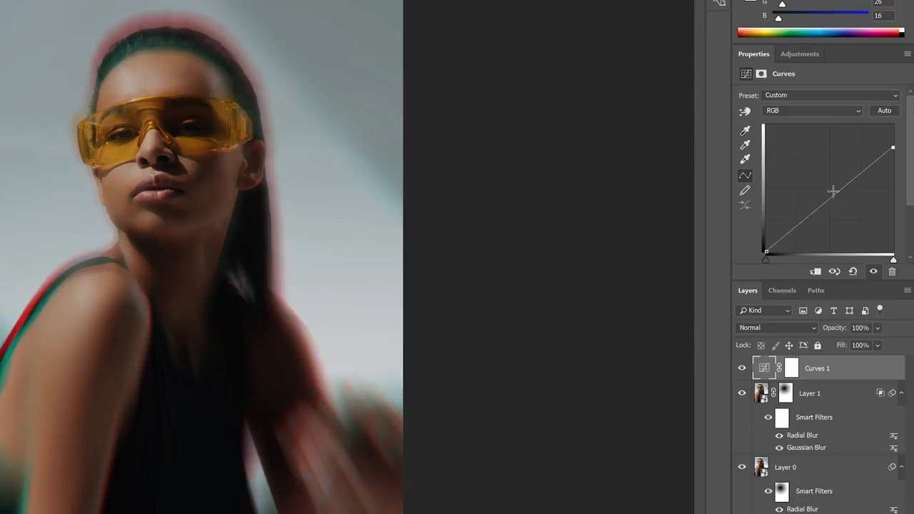
{"action": "left_click_drag", "start_coordinate": [831, 197], "coordinate": [830, 187]}
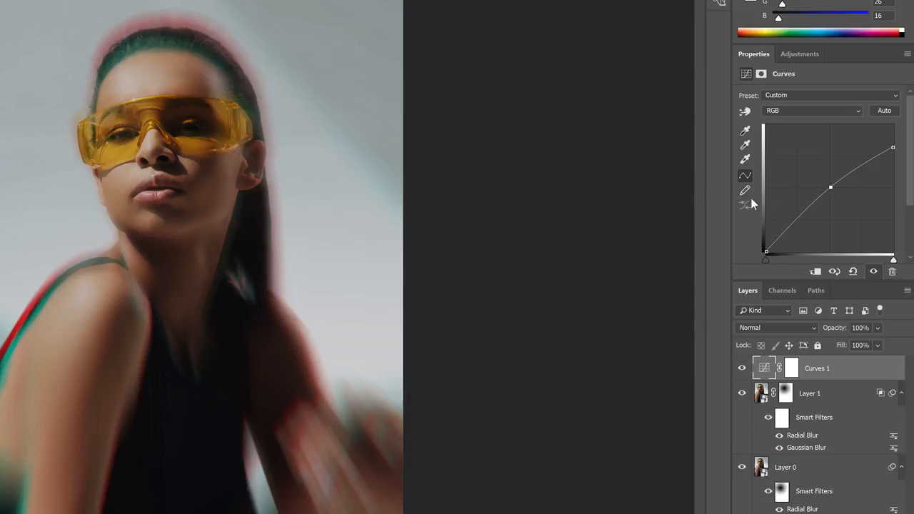
{"action": "left_click_drag", "start_coordinate": [797, 218], "coordinate": [799, 225]}
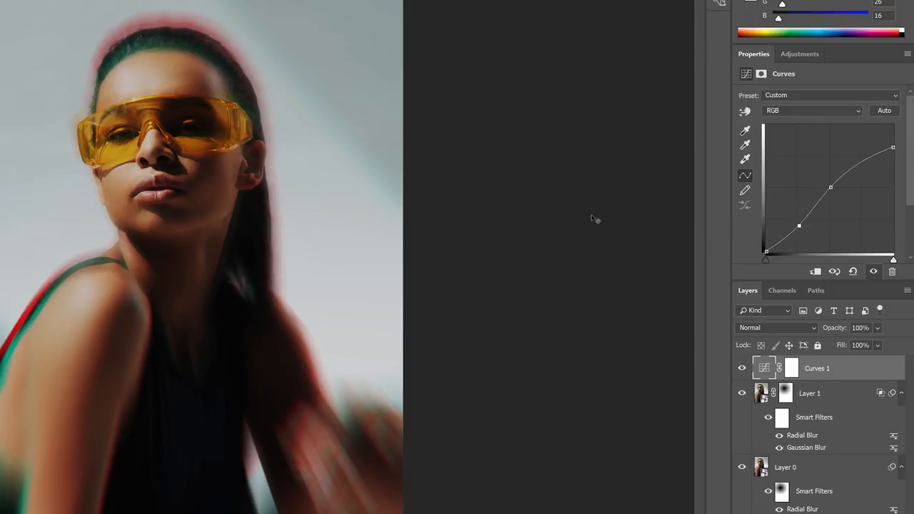
{"action": "left_click", "coordinate": [742, 368]}
{"action": "left_click", "coordinate": [742, 369]}
- Try a slight midtone change on the Blue channel of Curves 1 and undo it
{"action": "left_click", "coordinate": [811, 113]}
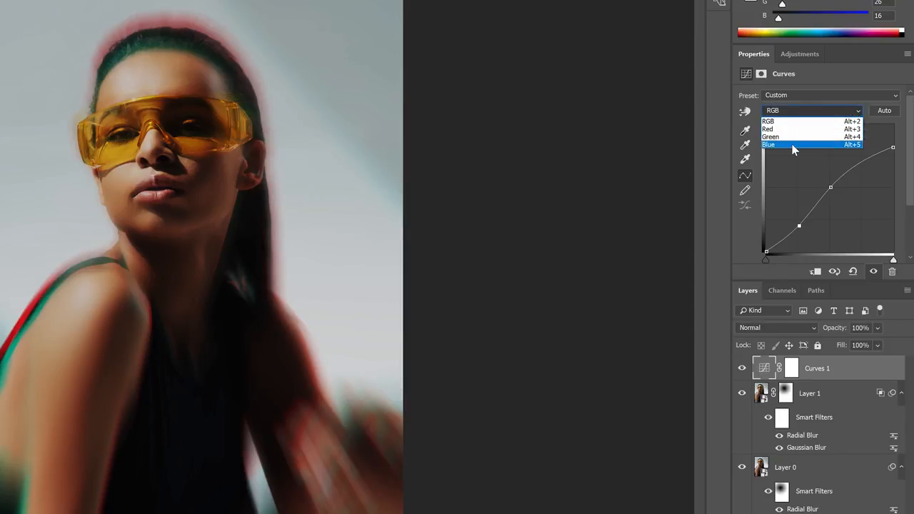
{"action": "left_click", "coordinate": [792, 145]}
{"action": "left_click_drag", "start_coordinate": [829, 188], "coordinate": [832, 183]}
{"action": "key", "text": "ctrl+z"}
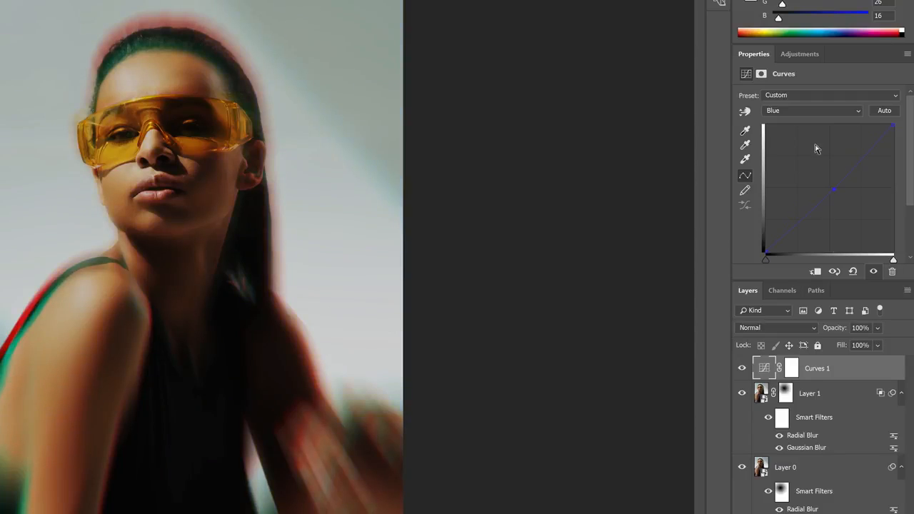
- Try a strong midtone boost on the Red channel of Curves 1, and go through Green to the Blue channel
{"action": "left_click", "coordinate": [784, 111]}
{"action": "left_click", "coordinate": [791, 132]}
{"action": "left_click_drag", "start_coordinate": [825, 190], "coordinate": [826, 153]}
{"action": "left_click", "coordinate": [812, 111]}
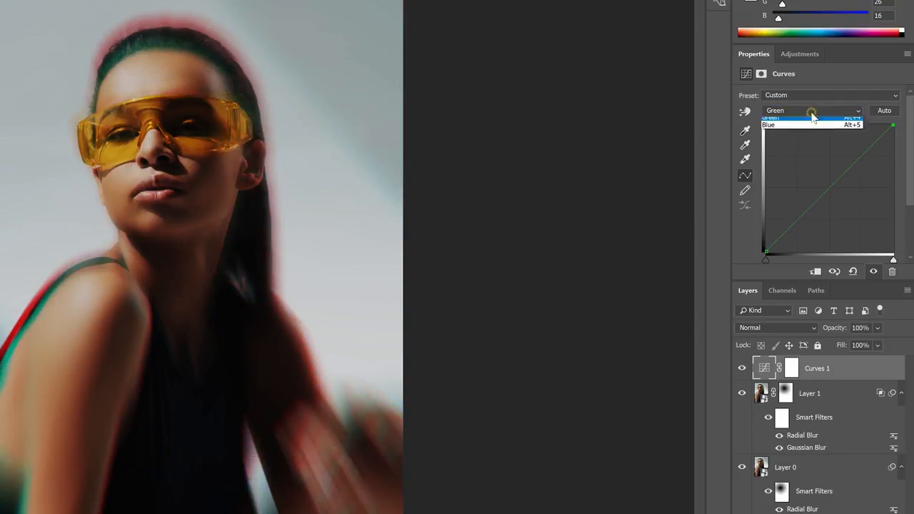
{"action": "left_click", "coordinate": [814, 125]}
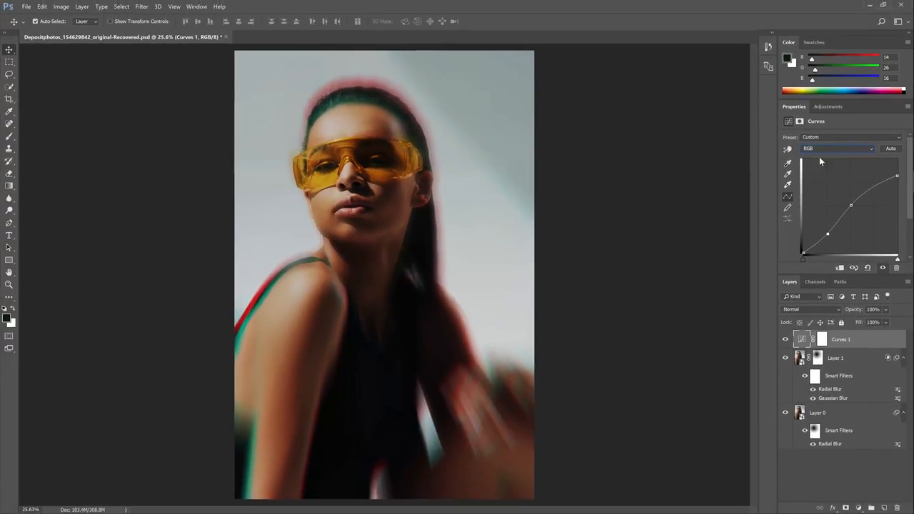
- Show where the Color panel is enabled, set it to RGB Sliders, and enlarge it to reveal the full colour spectrum
{"action": "left_click", "coordinate": [197, 7]}
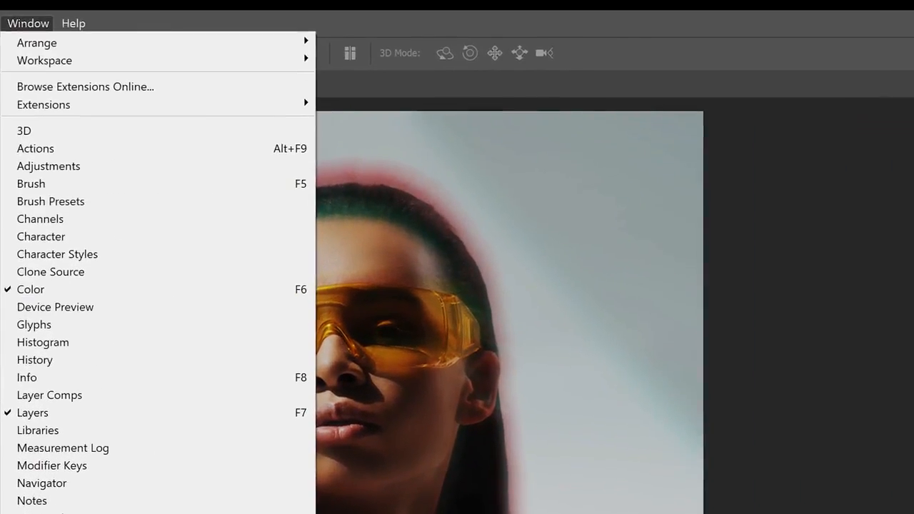
{"action": "left_click", "coordinate": [360, 277]}
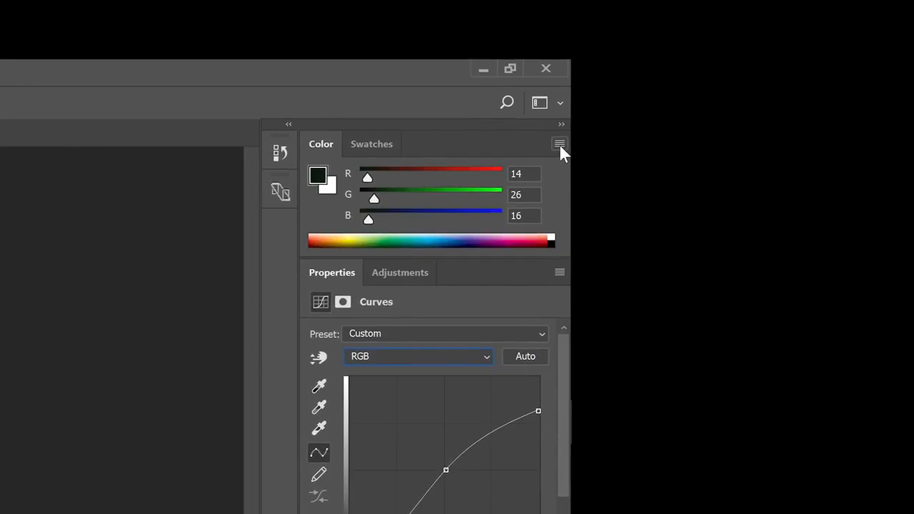
{"action": "left_click", "coordinate": [559, 143]}
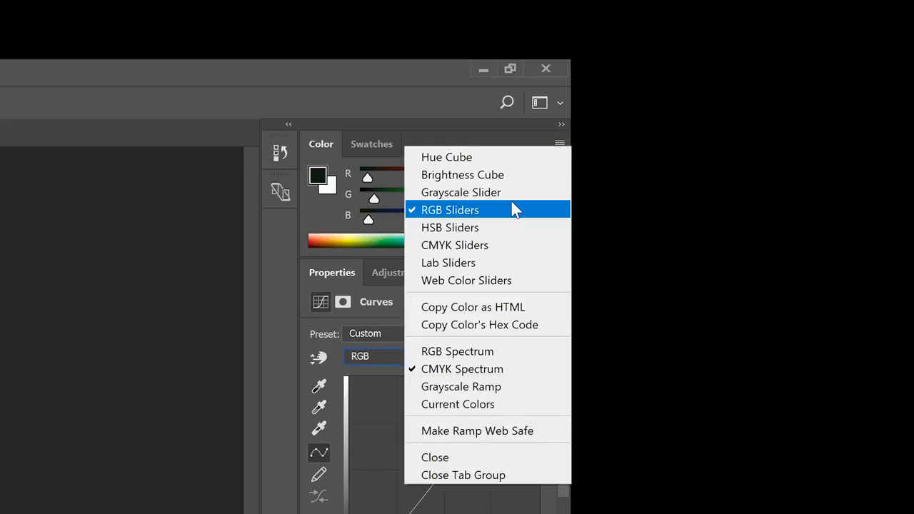
{"action": "left_click", "coordinate": [511, 208]}
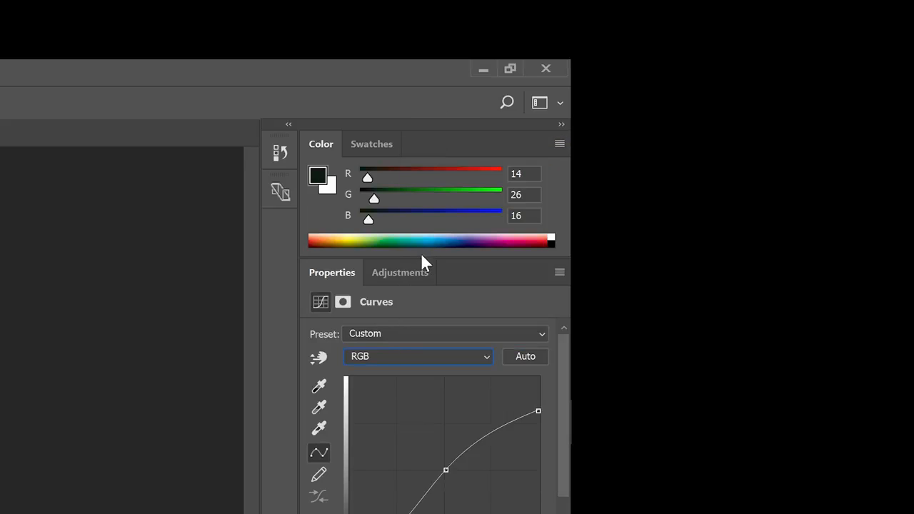
{"action": "left_click_drag", "start_coordinate": [422, 259], "coordinate": [424, 403]}
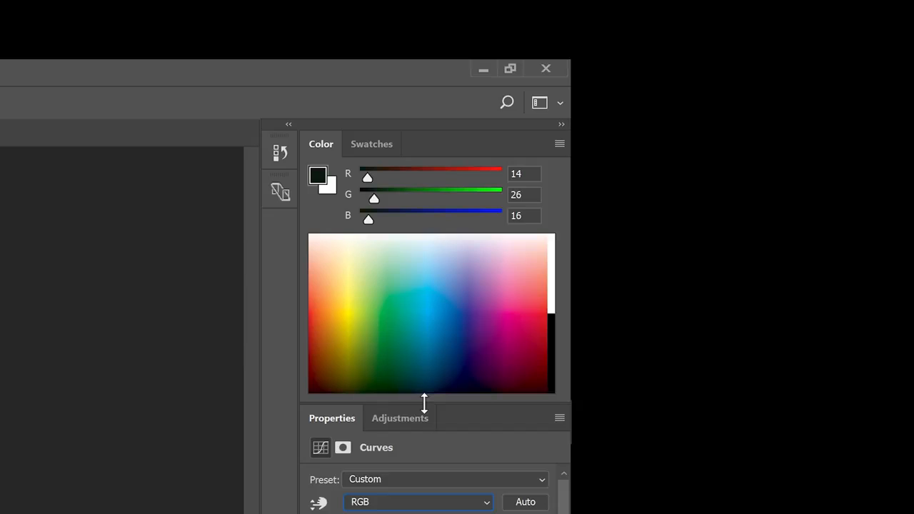
- Pick a pale warm highlight colour of R 255, G 237, B 212 from the colour spectrum
{"action": "left_click", "coordinate": [329, 310]}
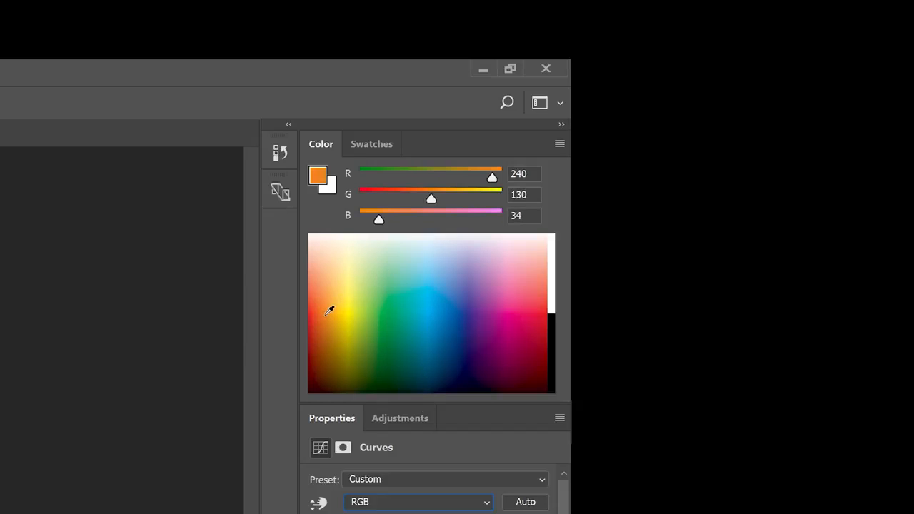
{"action": "left_click_drag", "start_coordinate": [329, 309], "coordinate": [337, 298]}
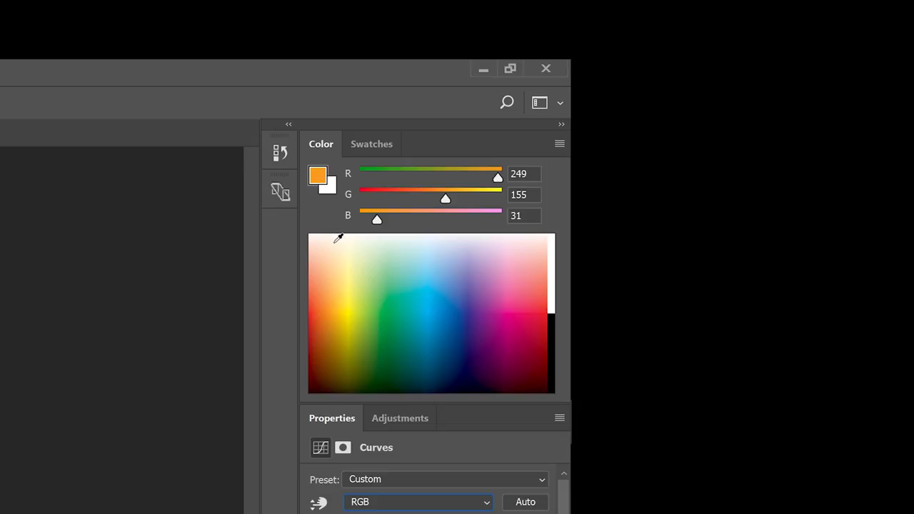
{"action": "left_click_drag", "start_coordinate": [338, 238], "coordinate": [336, 240]}
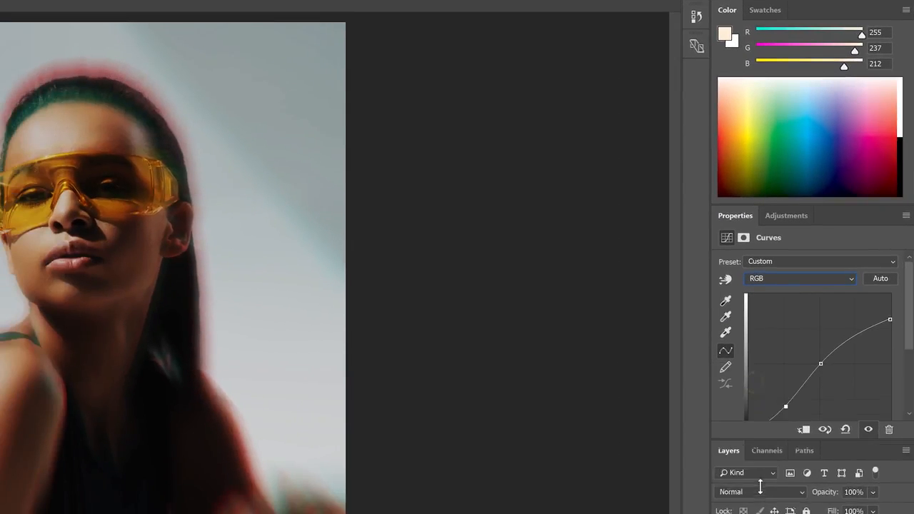
- Make the Curves properties fully visible and copy the colour's R value, 255, into the white point output of the Red channel
{"action": "left_click_drag", "start_coordinate": [760, 487], "coordinate": [759, 508]}
{"action": "left_click", "coordinate": [770, 277]}
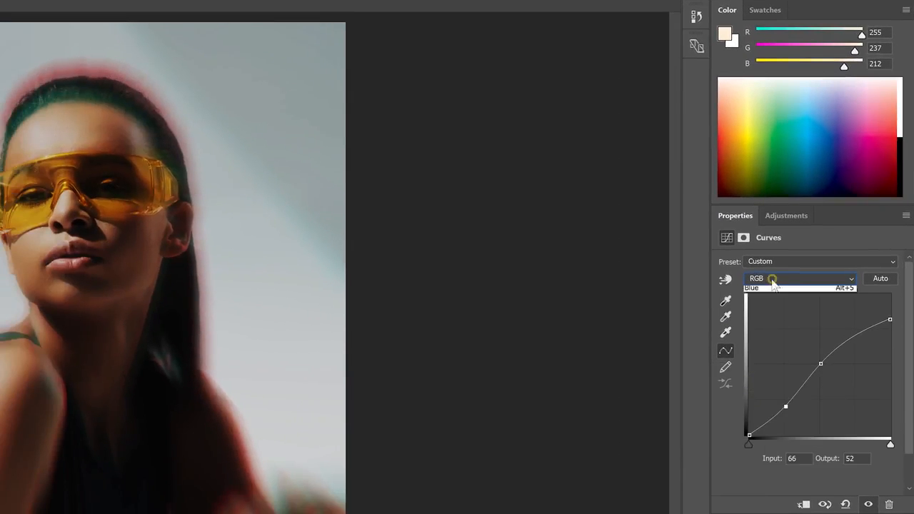
{"action": "left_click", "coordinate": [751, 299]}
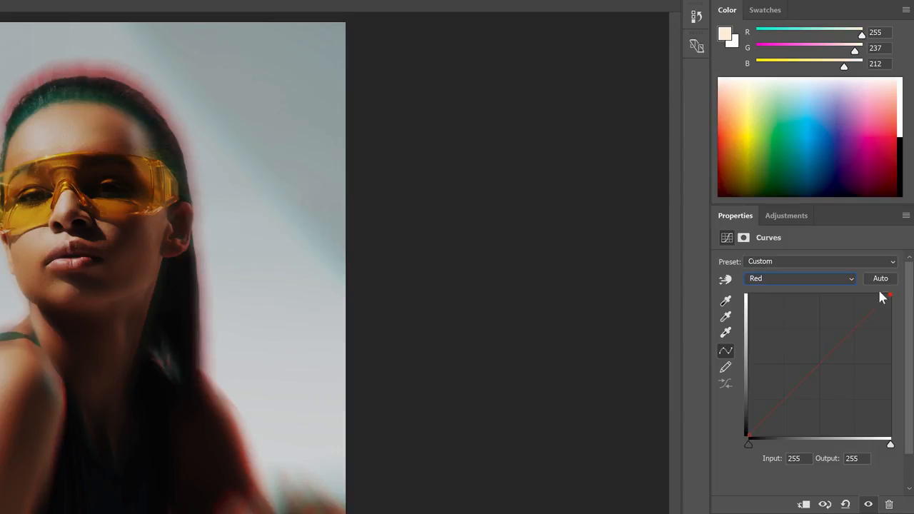
{"action": "double_click", "coordinate": [878, 32]}
{"action": "right_click", "coordinate": [878, 32]}
{"action": "left_click", "coordinate": [850, 67]}
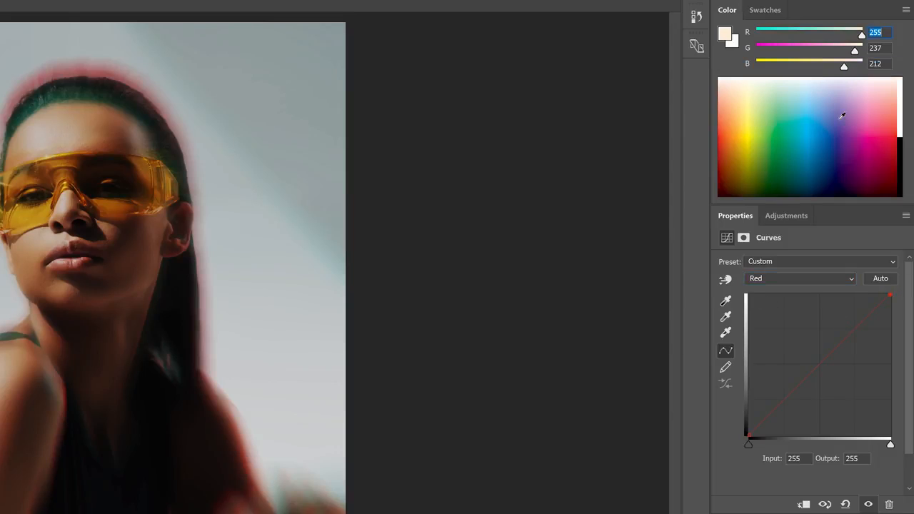
{"action": "double_click", "coordinate": [852, 458]}
{"action": "right_click", "coordinate": [853, 458]}
{"action": "left_click", "coordinate": [825, 509]}
- Copy the colour's G value, 237, into the white point output of the Green channel in Curves 1
{"action": "double_click", "coordinate": [878, 47]}
{"action": "right_click", "coordinate": [878, 47]}
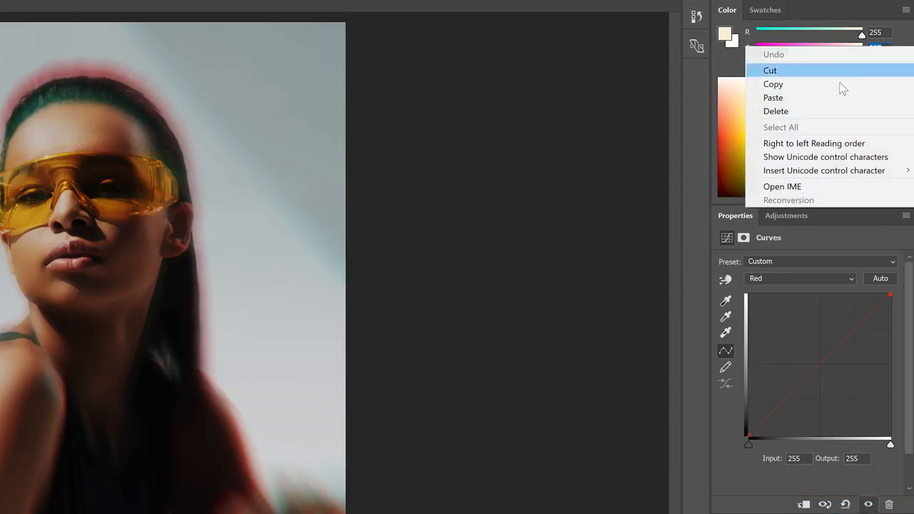
{"action": "left_click", "coordinate": [777, 82]}
{"action": "left_click", "coordinate": [766, 279]}
{"action": "left_click", "coordinate": [758, 308]}
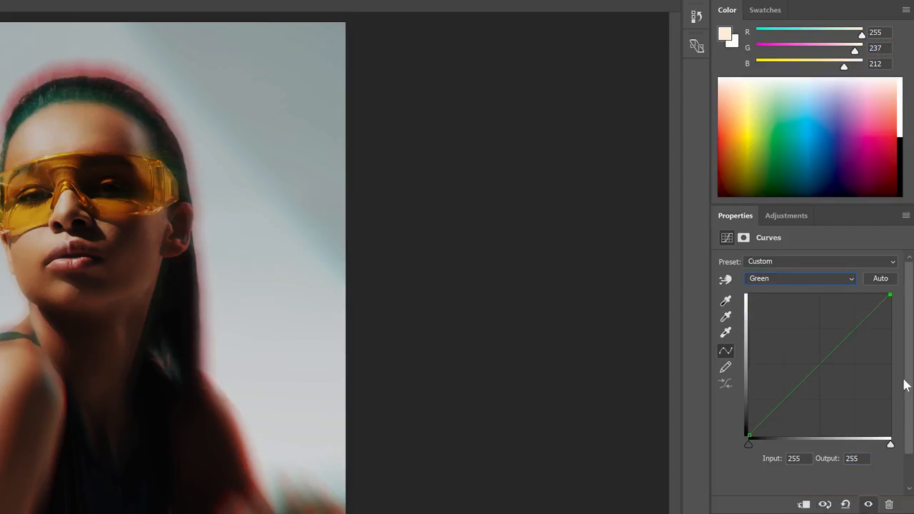
{"action": "double_click", "coordinate": [852, 458]}
{"action": "right_click", "coordinate": [852, 458]}
{"action": "left_click", "coordinate": [774, 507]}
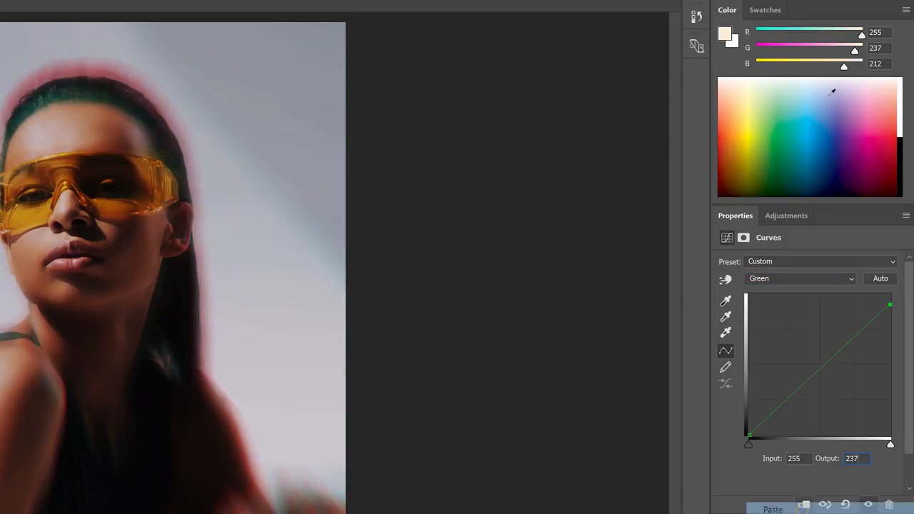
- Copy the colour's B value, 212, into the white point output of the Blue channel in Curves 1
{"action": "double_click", "coordinate": [875, 64]}
{"action": "right_click", "coordinate": [875, 63]}
{"action": "left_click", "coordinate": [842, 93]}
{"action": "left_click", "coordinate": [777, 279]}
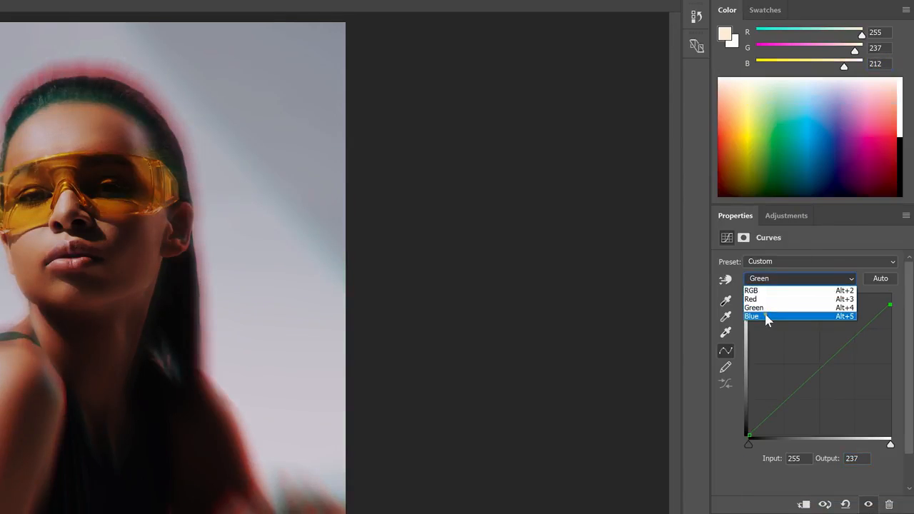
{"action": "left_click", "coordinate": [765, 316]}
{"action": "double_click", "coordinate": [852, 459]}
{"action": "right_click", "coordinate": [852, 458]}
{"action": "left_click", "coordinate": [772, 510]}
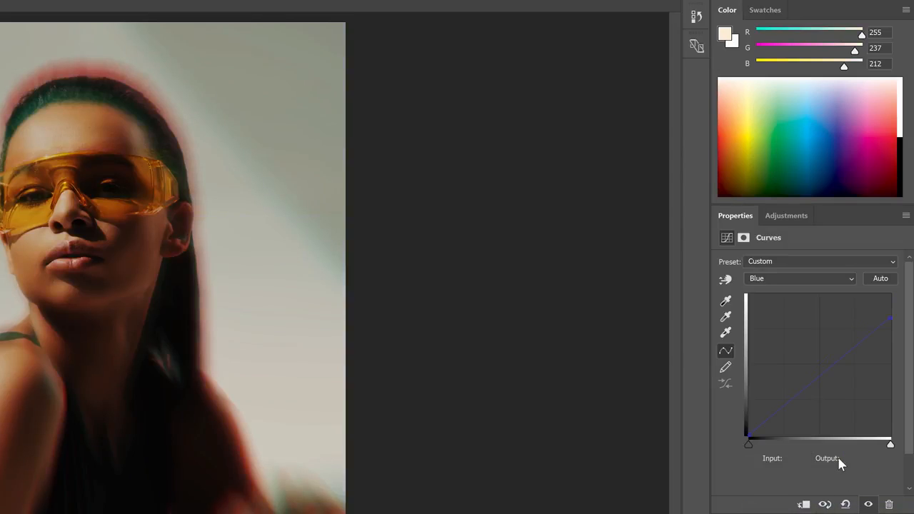
- Pick a very dark green shadow colour of R 0, G 17, B 12
{"action": "left_click_drag", "start_coordinate": [772, 172], "coordinate": [782, 194]}
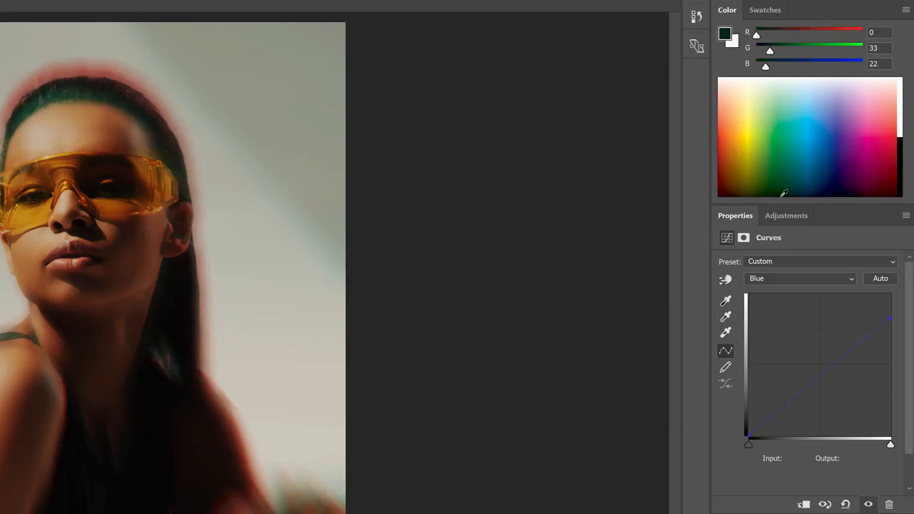
{"action": "left_click_drag", "start_coordinate": [768, 54], "coordinate": [761, 70]}
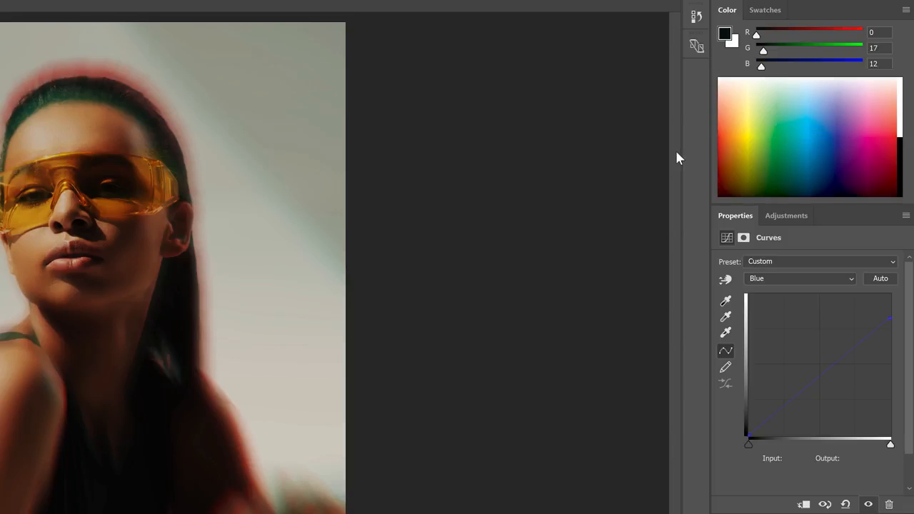
- Copy the shadow colour's G value, 17, into the black point output of the Green channel in Curves 1
{"action": "right_click", "coordinate": [877, 50]}
{"action": "left_click", "coordinate": [785, 282]}
{"action": "left_click", "coordinate": [785, 282]}
{"action": "left_click", "coordinate": [767, 294]}
{"action": "left_click", "coordinate": [752, 434]}
{"action": "right_click", "coordinate": [853, 457]}
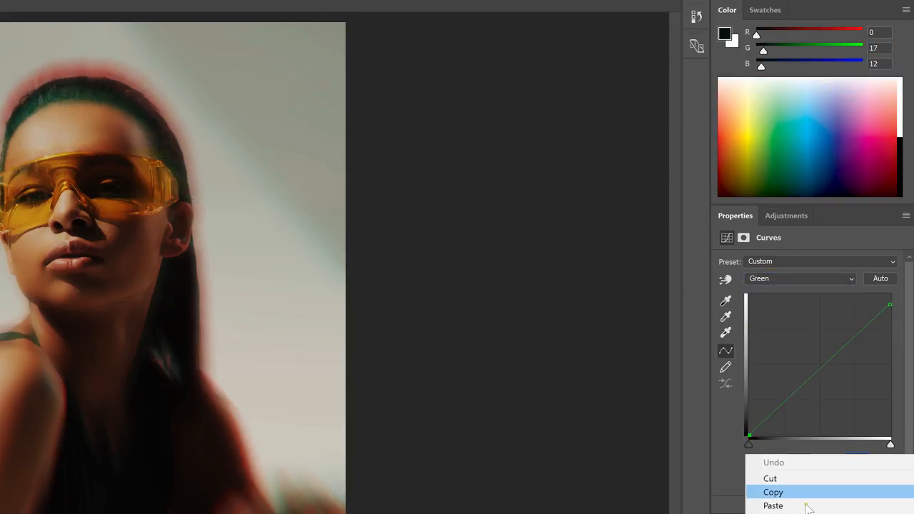
{"action": "left_click", "coordinate": [807, 501]}
- Copy the shadow colour's B value, 12, into the Blue channel's black point output, and compare the image with and without Curves 1
{"action": "right_click", "coordinate": [875, 63]}
{"action": "left_click", "coordinate": [767, 102]}
{"action": "left_click", "coordinate": [800, 278]}
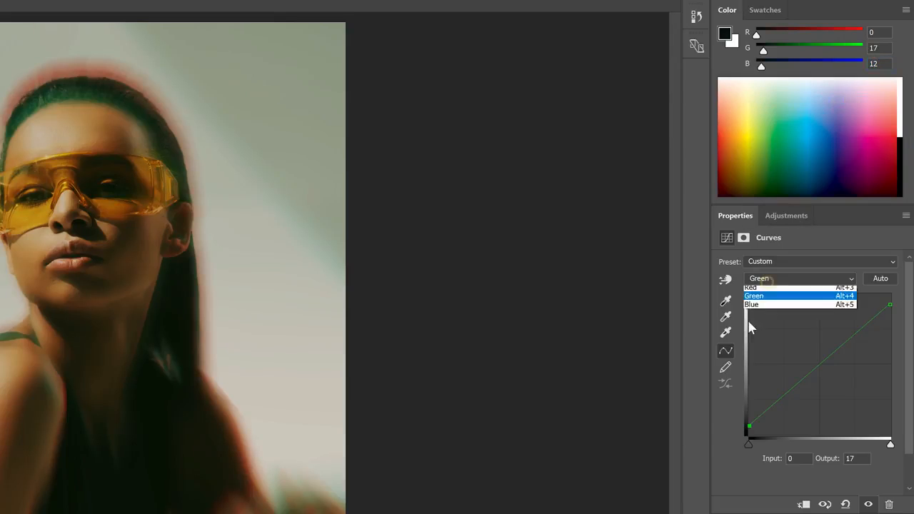
{"action": "left_click", "coordinate": [767, 291]}
{"action": "left_click", "coordinate": [749, 434]}
{"action": "right_click", "coordinate": [861, 459]}
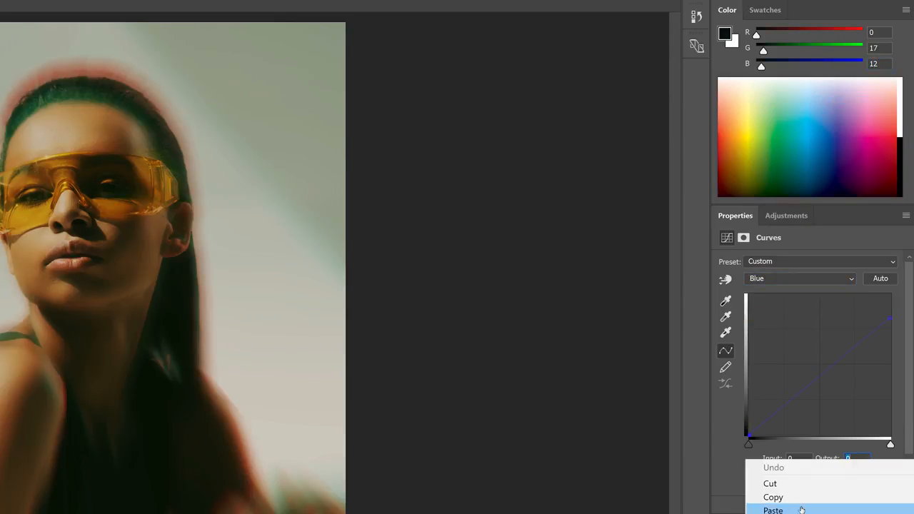
{"action": "left_click", "coordinate": [801, 509]}
{"action": "left_click", "coordinate": [730, 468]}
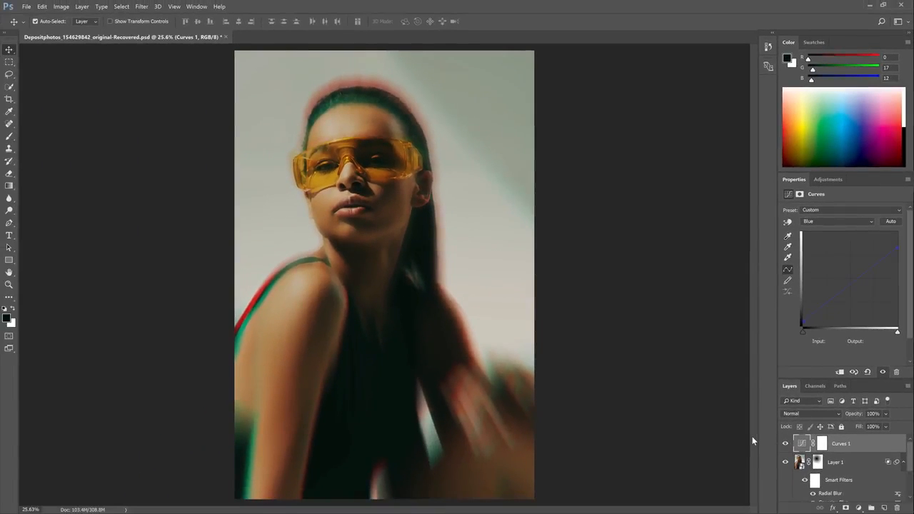
{"action": "left_click", "coordinate": [784, 444]}
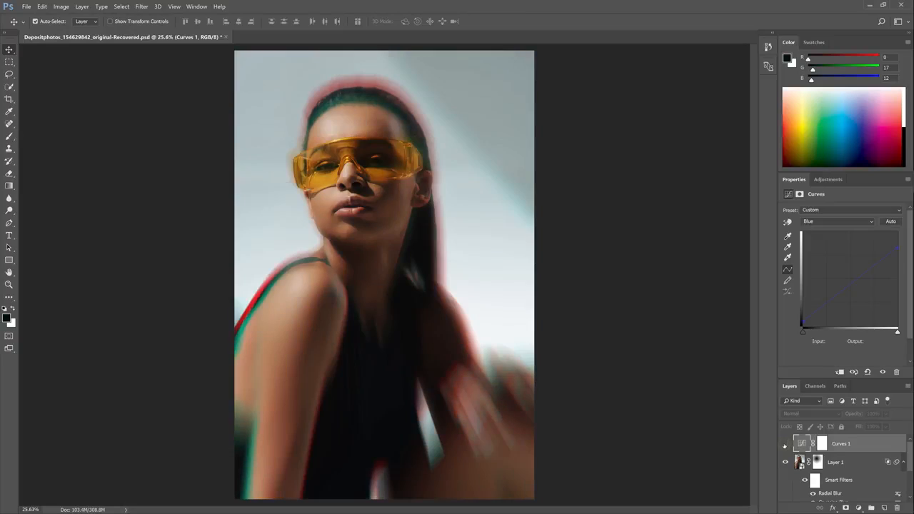
{"action": "left_click", "coordinate": [784, 444]}
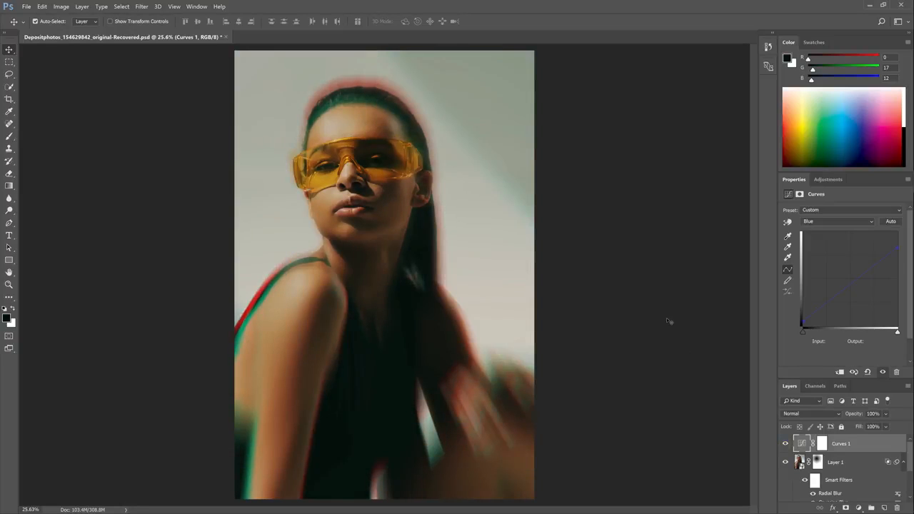